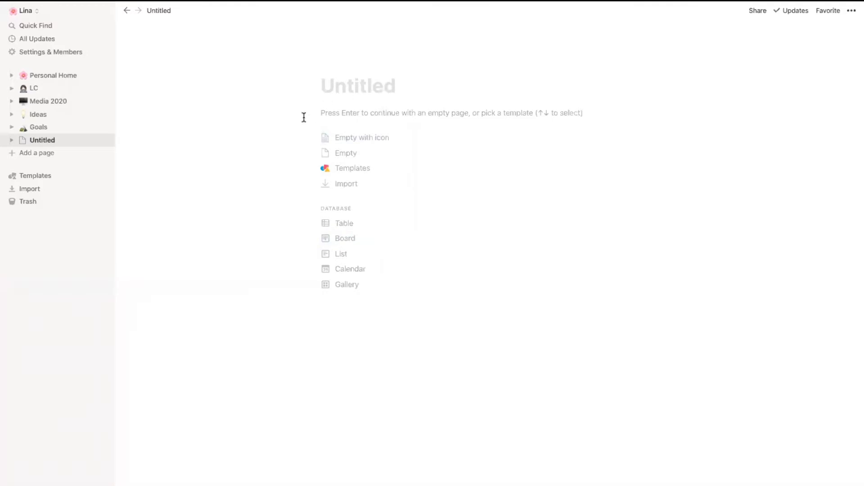
# Turn the untitled page into a calendar database named Calendar and set its cover to Unsplash's photo of white blossoms on branches.
pyautogui.click(345, 271)
pyautogui.write('Calendar')
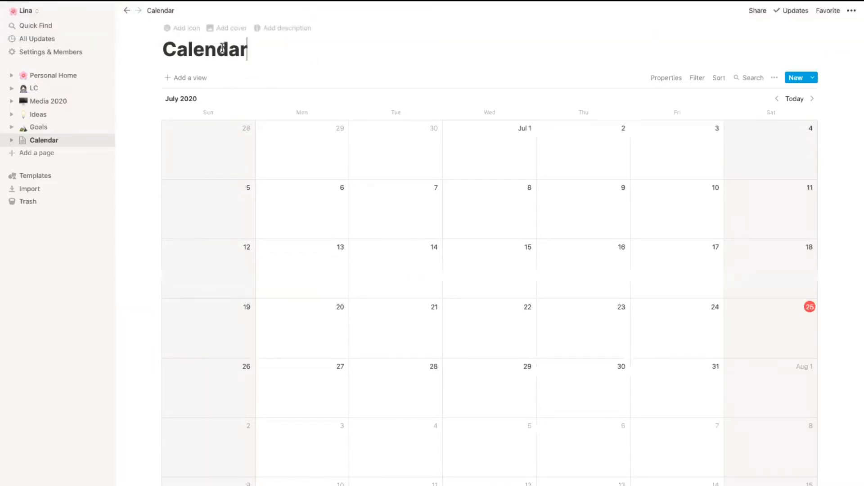
pyautogui.click(227, 30)
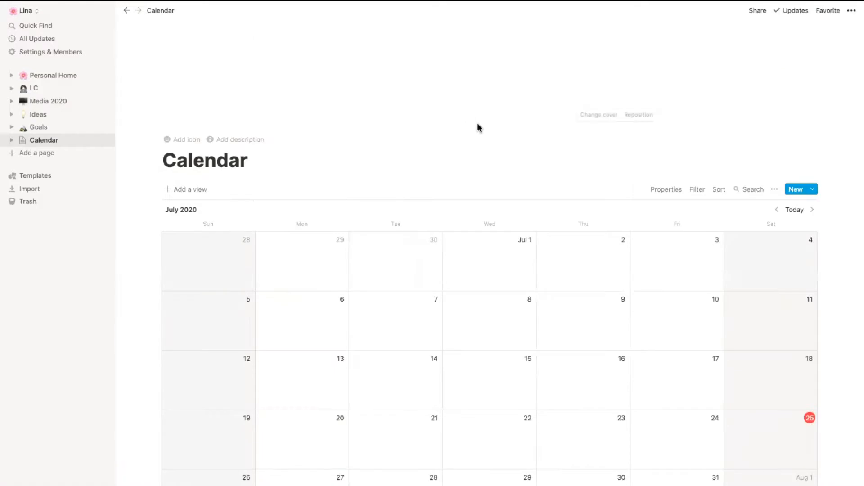
pyautogui.click(611, 118)
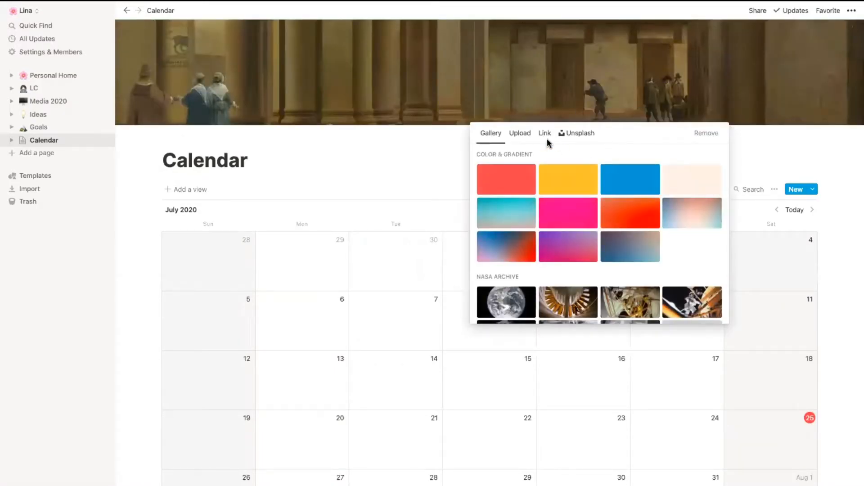
pyautogui.click(570, 137)
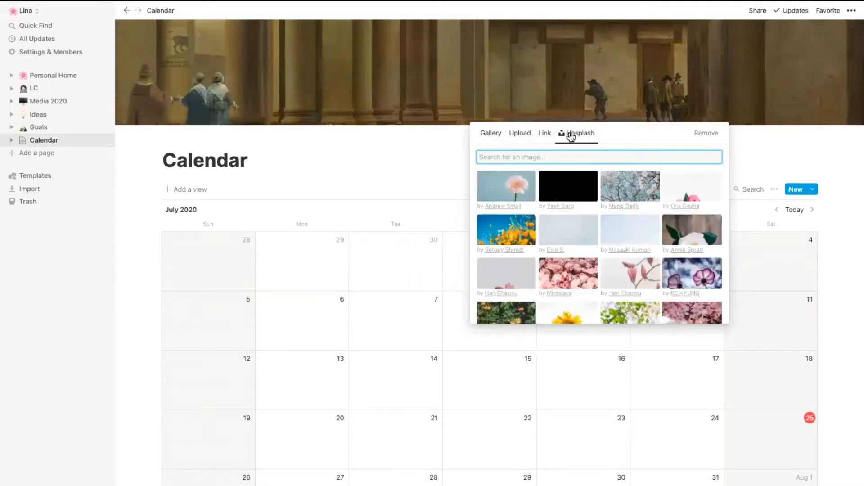
pyautogui.click(625, 190)
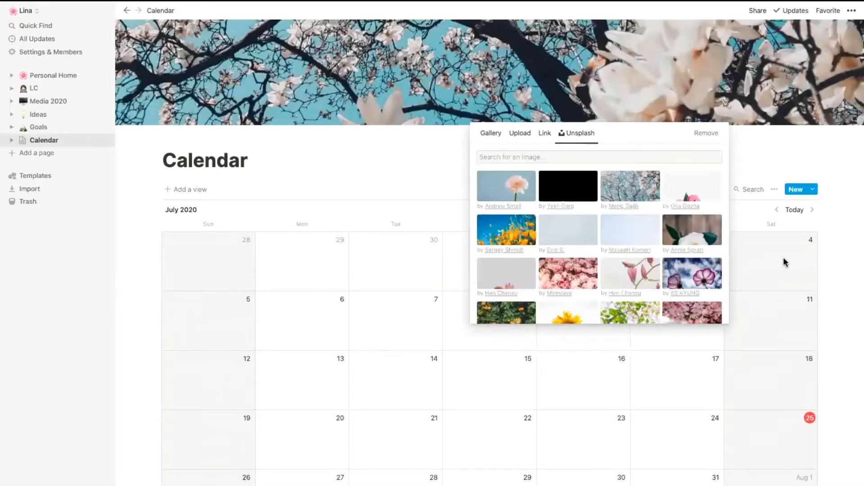
pyautogui.click(744, 217)
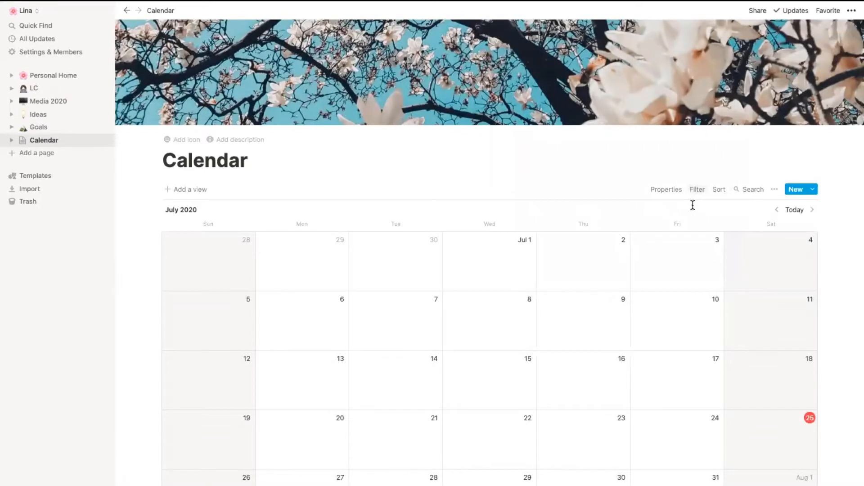
# Add a table view and a board view to the Calendar database and return to its calendar view.
pyautogui.click(173, 189)
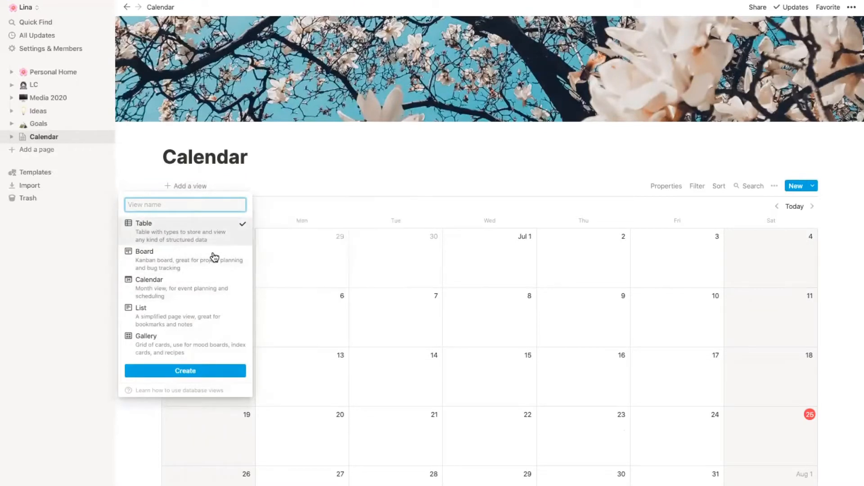
pyautogui.click(180, 371)
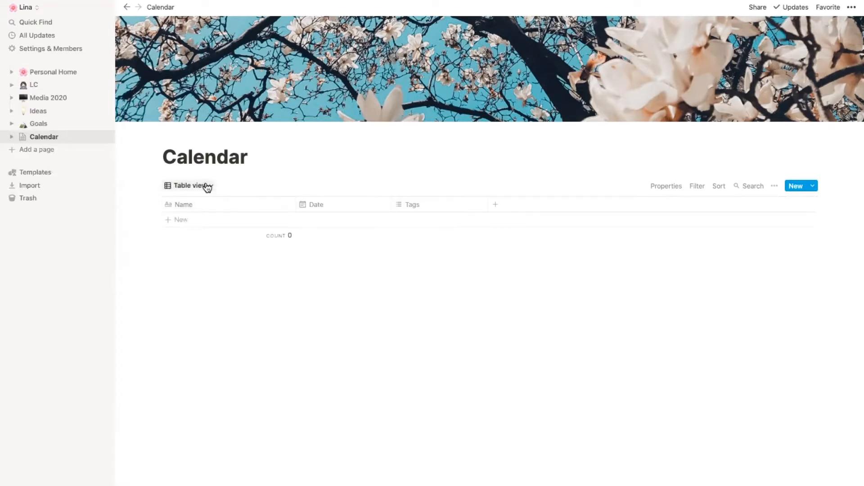
pyautogui.click(207, 187)
pyautogui.click(160, 255)
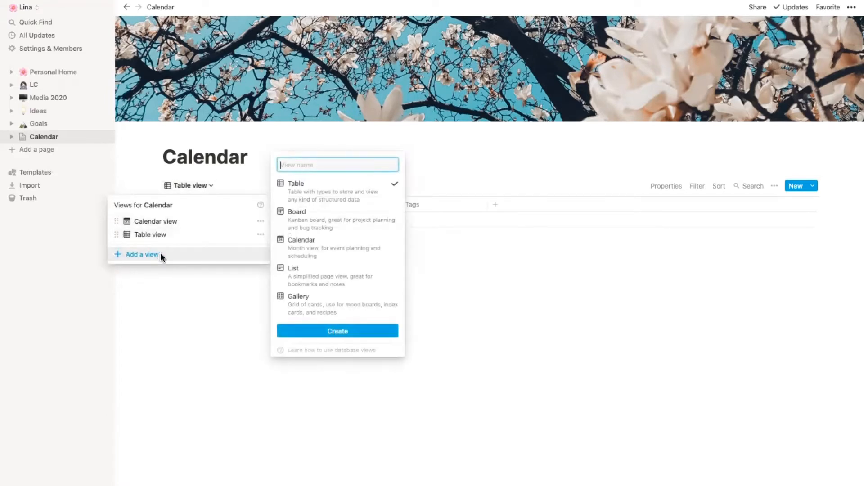
pyautogui.click(323, 221)
pyautogui.click(331, 331)
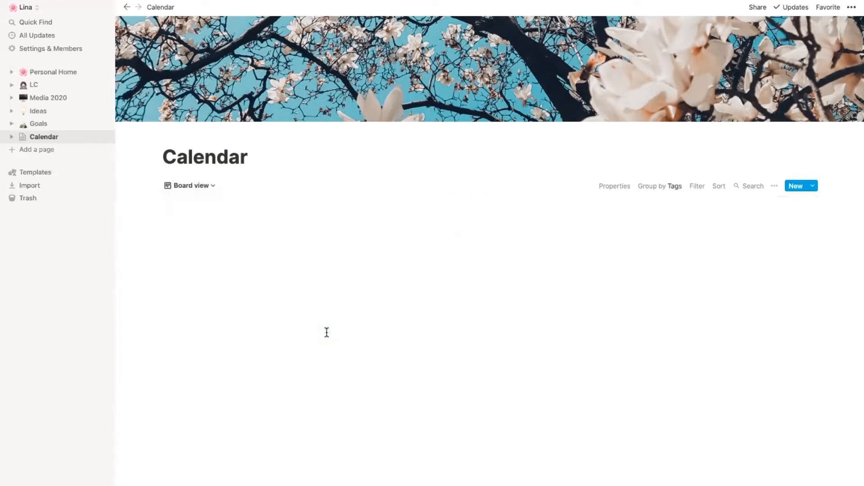
pyautogui.click(205, 186)
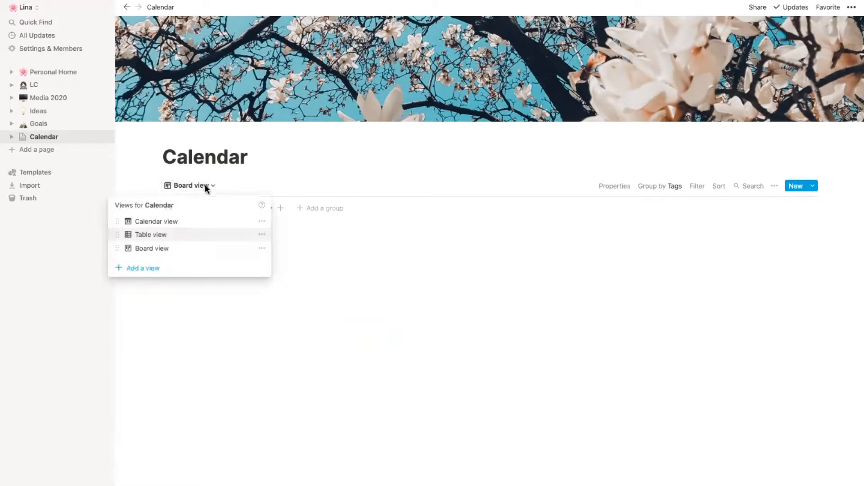
pyautogui.click(189, 222)
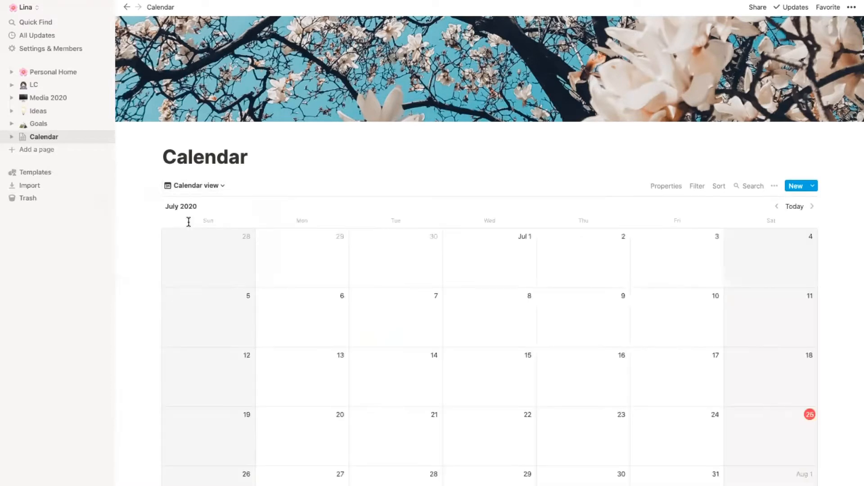
# Create an entry named Test on July 27, 2020 and give it a new school tag.
pyautogui.scroll(-5, 564, 328)
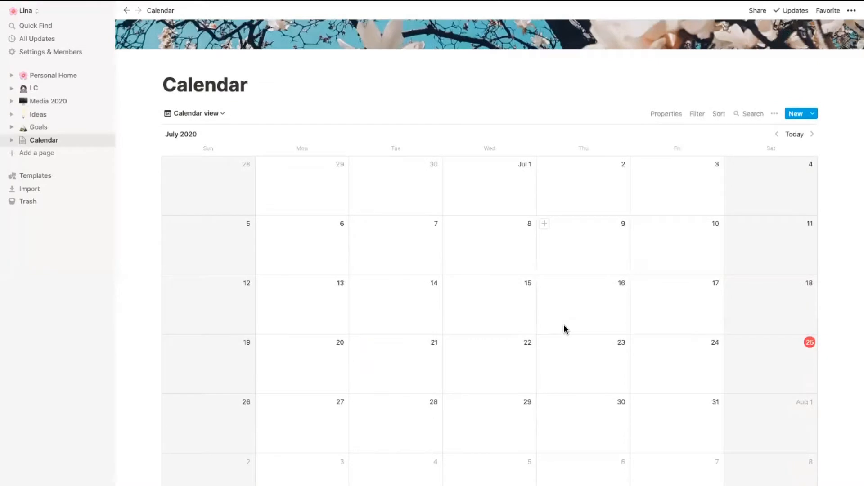
pyautogui.scroll(-1, 564, 329)
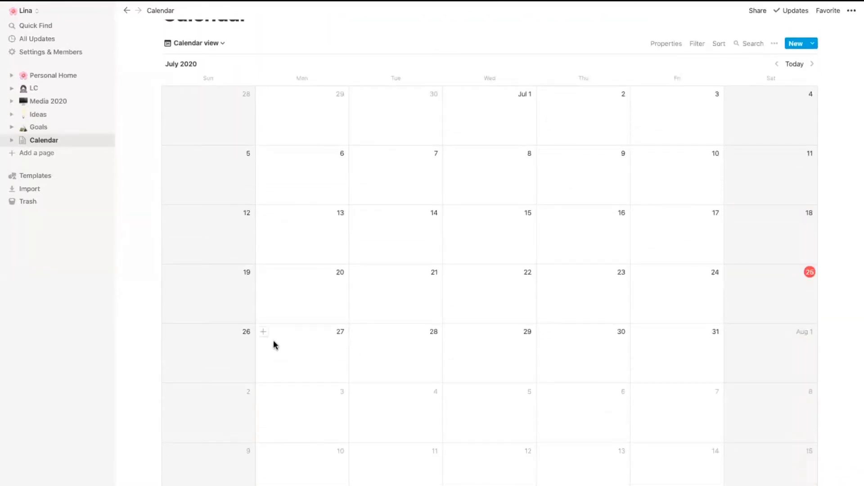
pyautogui.click(263, 332)
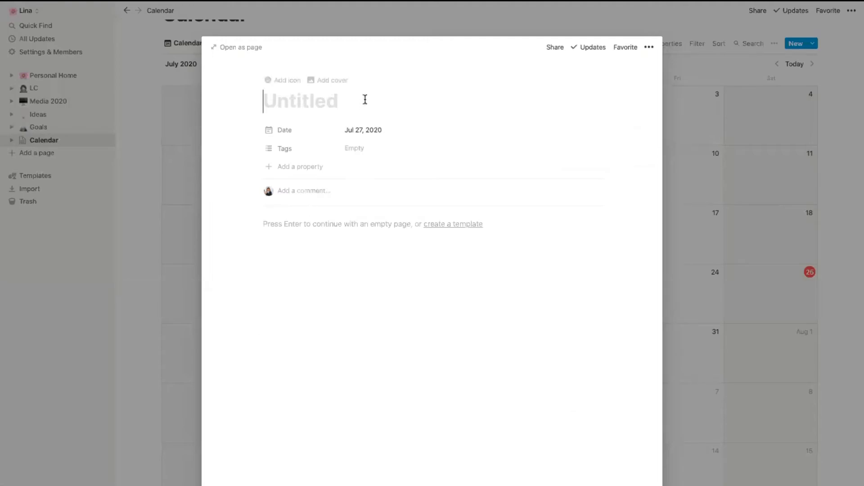
pyautogui.write('Test')
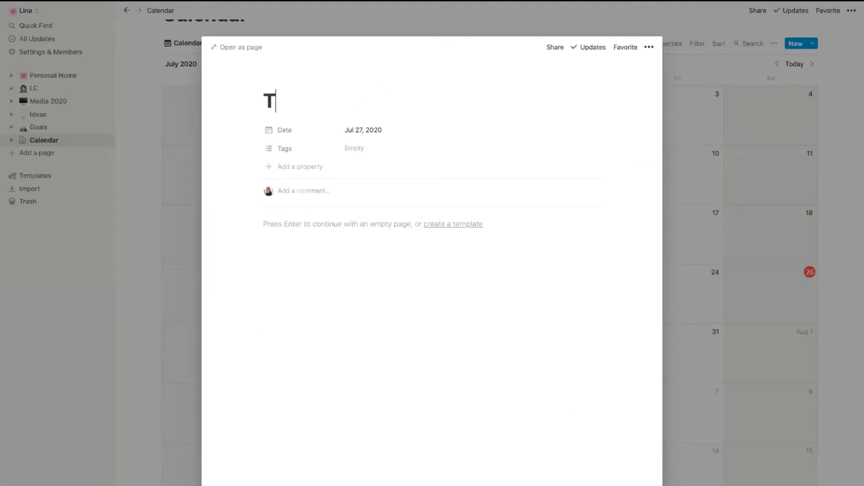
pyautogui.click(365, 149)
pyautogui.write('schoo')
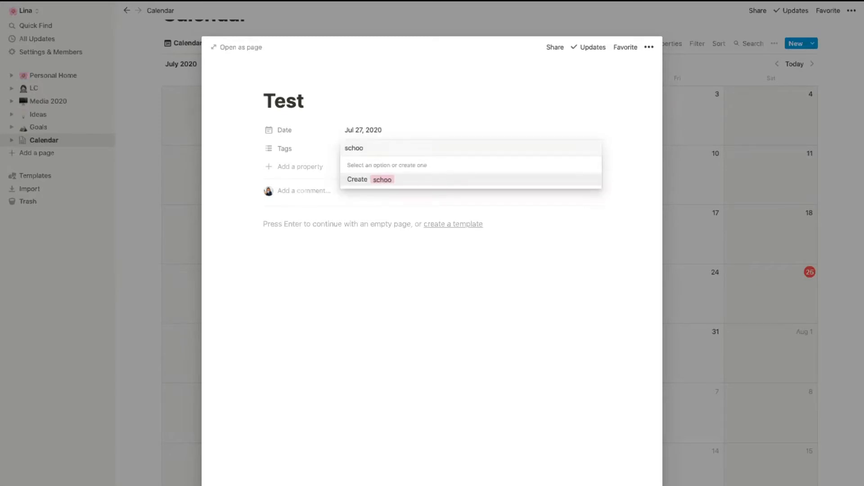
pyautogui.write('l')
pyautogui.press('Return')
pyautogui.click(408, 30)
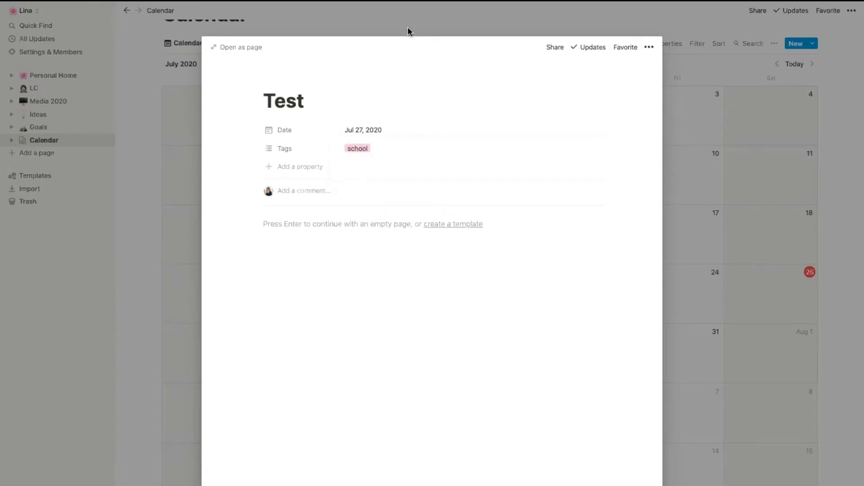
# Add a checkbox property named Done to the Test entry and close the entry.
pyautogui.click(301, 168)
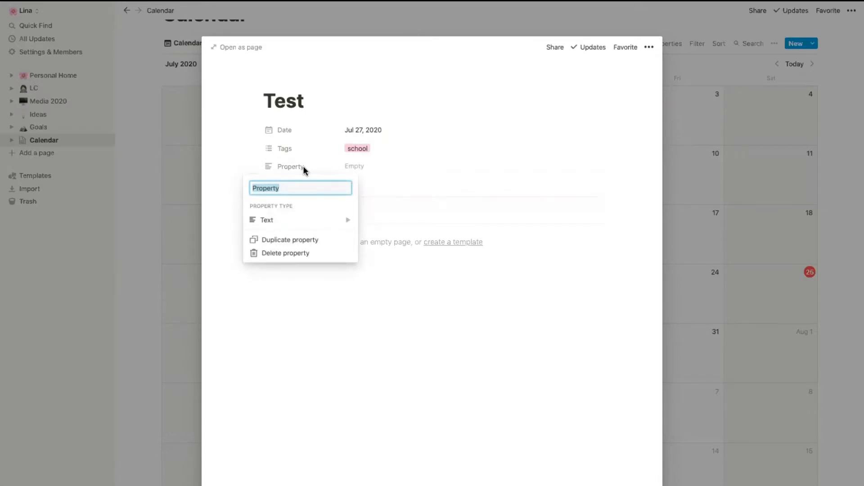
pyautogui.write('Done')
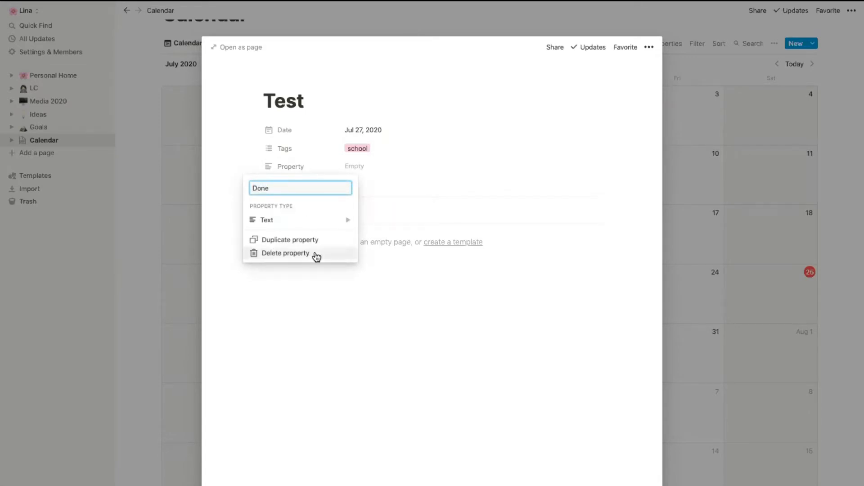
pyautogui.moveTo(318, 222)
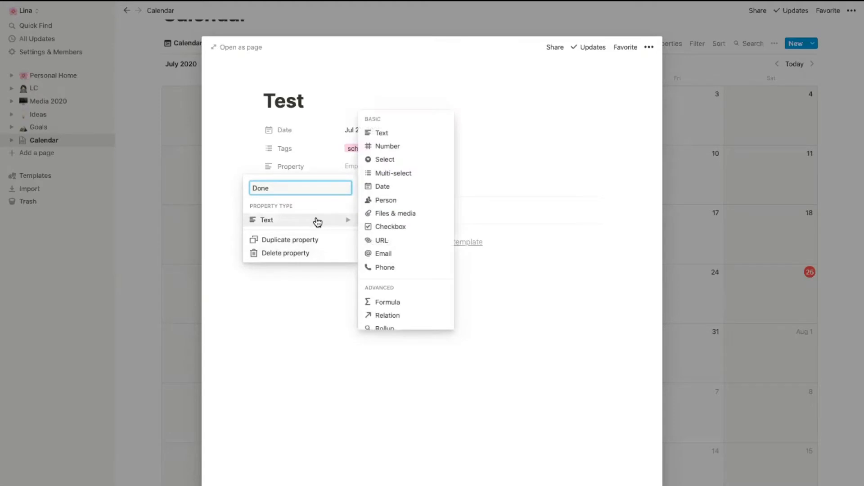
pyautogui.click(390, 228)
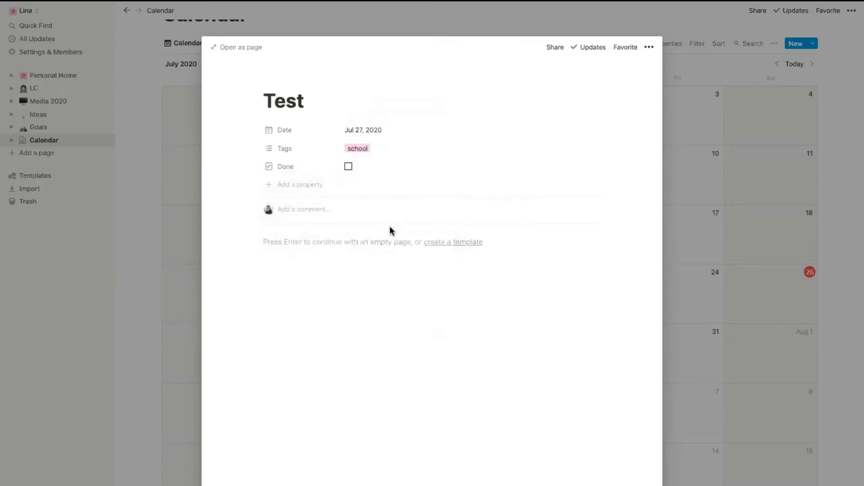
pyautogui.click(177, 262)
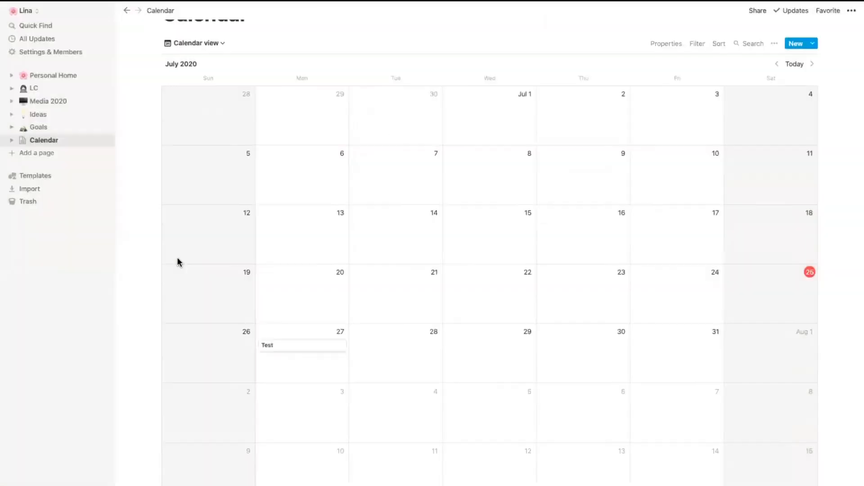
# Create an entry named Laundry on July 29, 2020 with a new life tag.
pyautogui.click(450, 333)
pyautogui.write('Laundry')
pyautogui.click(356, 149)
pyautogui.write('life')
pyautogui.press('Return')
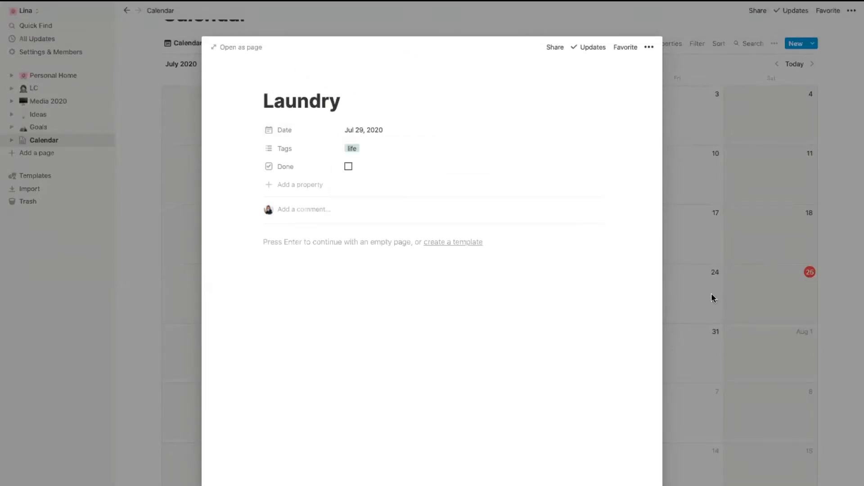
pyautogui.click(711, 297)
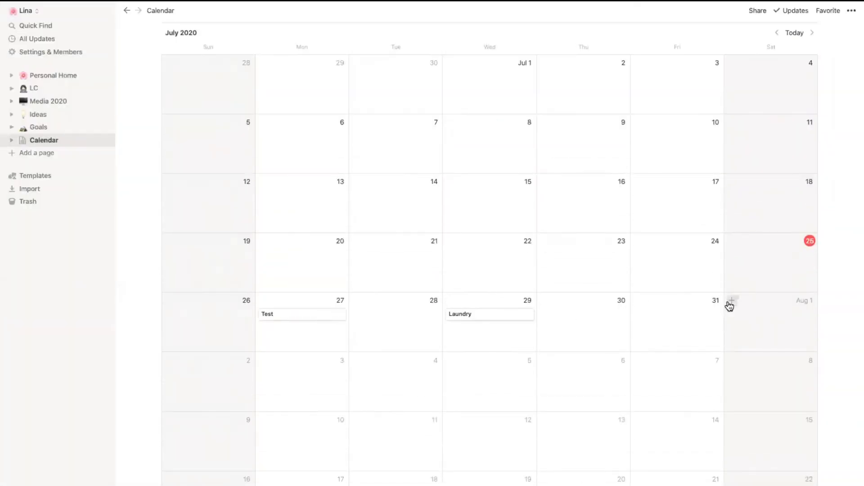
# Create an entry named Interview on August 1, 2020 with a new work tag.
pyautogui.click(732, 300)
pyautogui.write('Interview')
pyautogui.click(356, 149)
pyautogui.write('work')
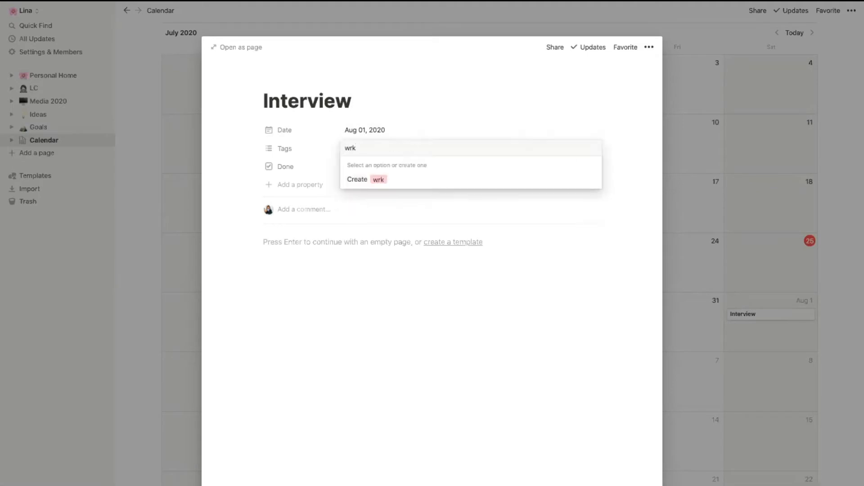
pyautogui.press('Return')
pyautogui.click(469, 249)
pyautogui.click(180, 351)
# Create an entry named Report on August 2, 2020 and assign it the existing school tag.
pyautogui.click(170, 360)
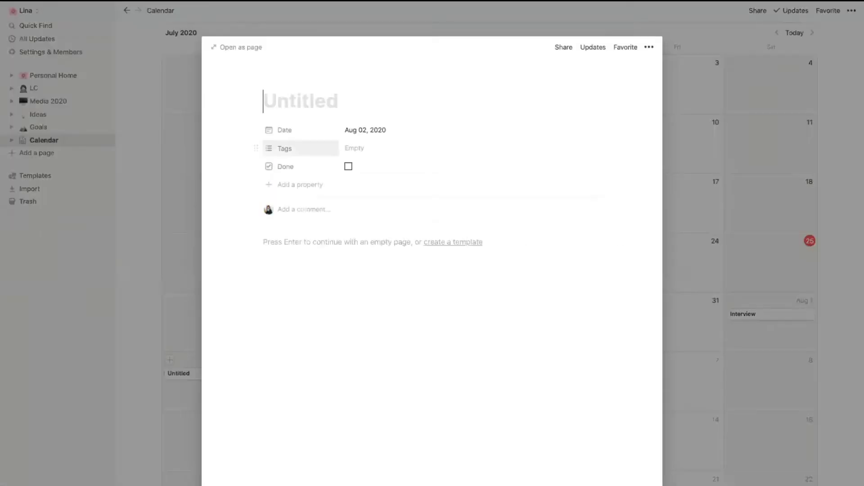
pyautogui.write('Report')
pyautogui.click(360, 148)
pyautogui.click(358, 178)
pyautogui.click(760, 340)
# Show the Tags property on the entries in the calendar view.
pyautogui.scroll(1, 739, 225)
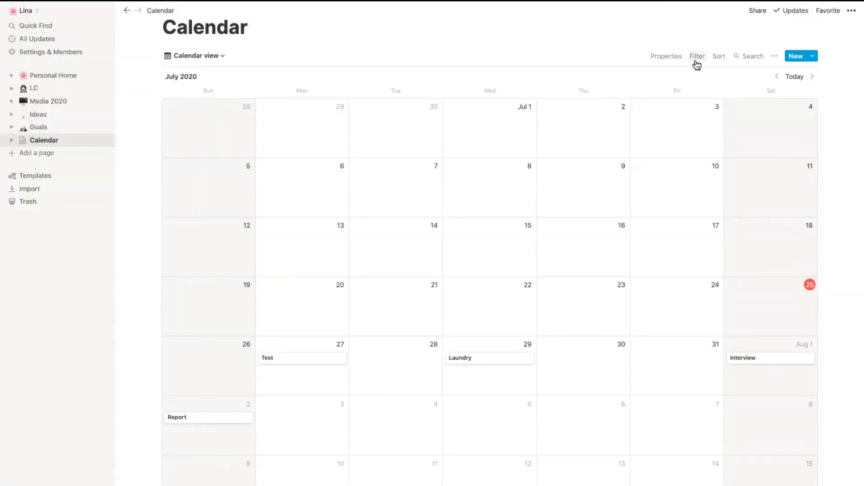
pyautogui.click(696, 60)
pyautogui.click(674, 60)
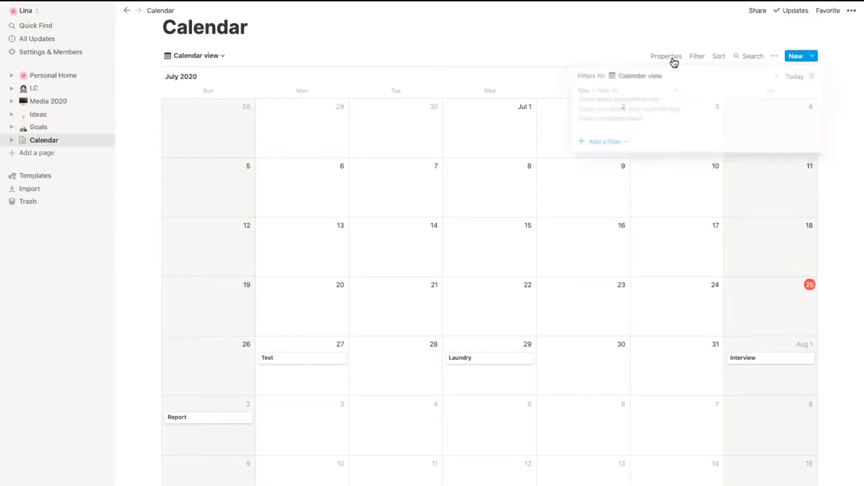
pyautogui.click(673, 60)
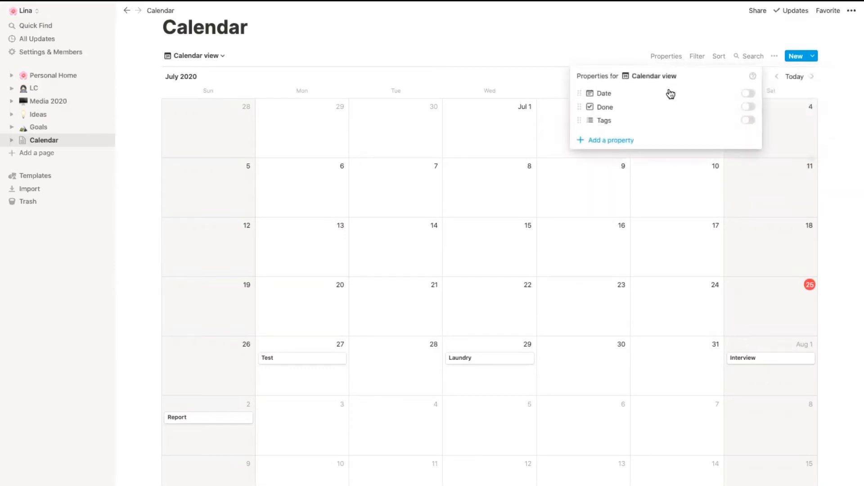
pyautogui.click(748, 121)
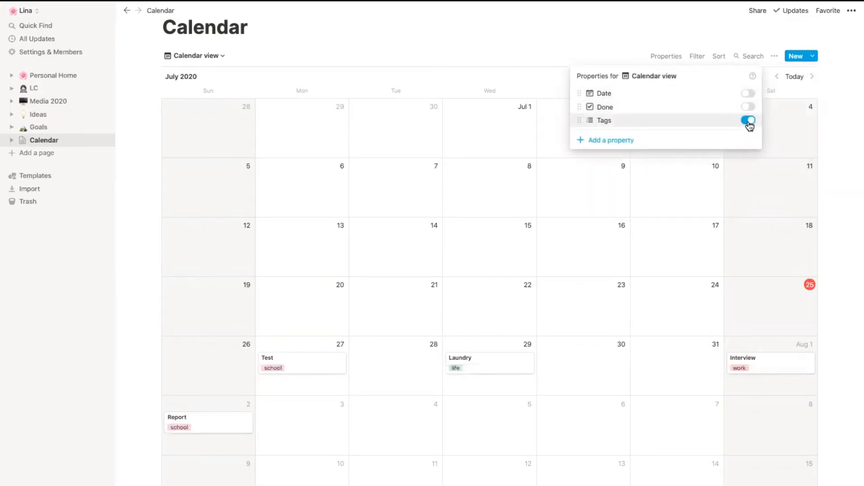
pyautogui.click(341, 374)
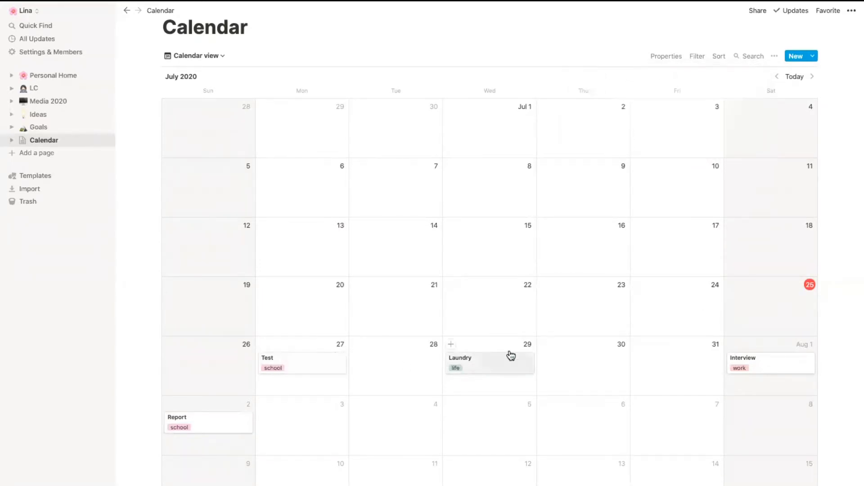
# Add a filter to the calendar view that shows only entries where Done is not checked.
pyautogui.click(698, 59)
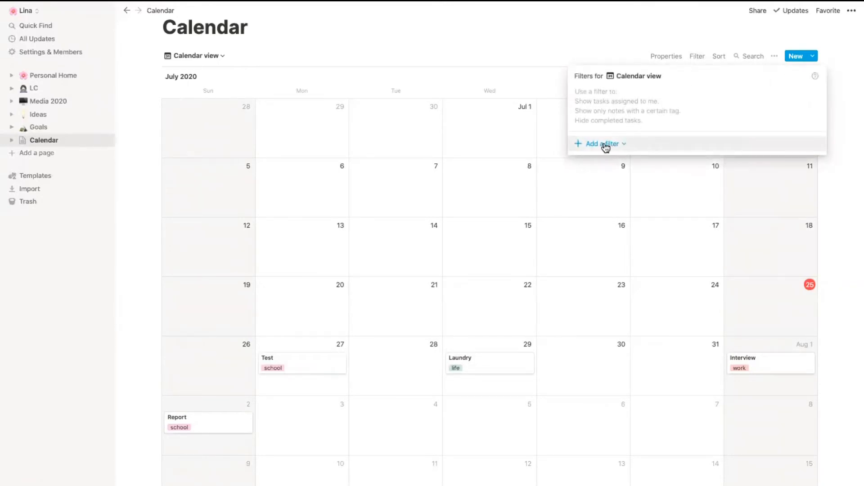
pyautogui.click(606, 145)
pyautogui.click(606, 161)
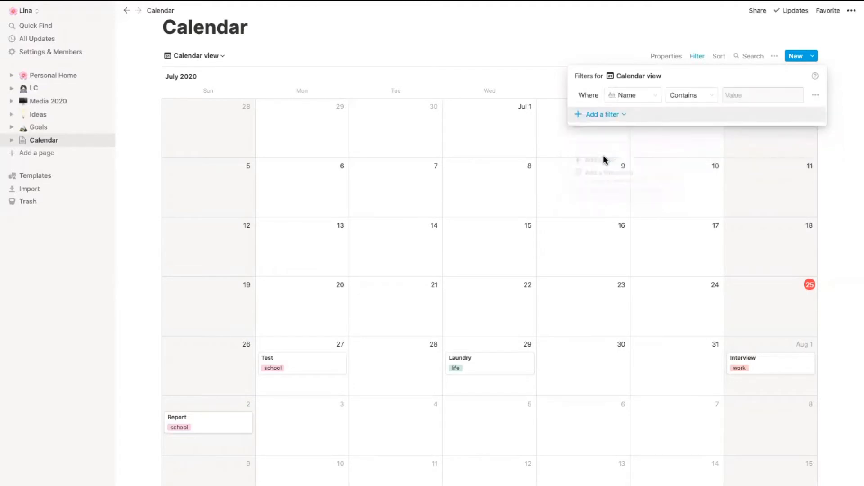
pyautogui.click(647, 96)
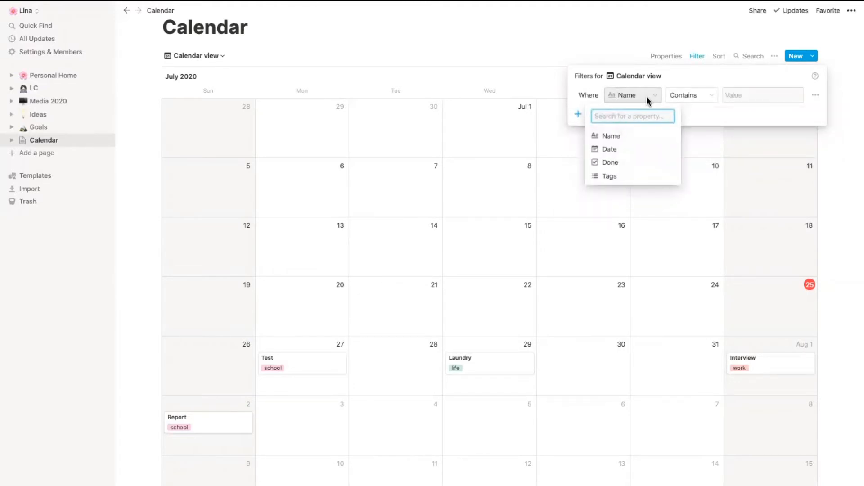
pyautogui.click(629, 164)
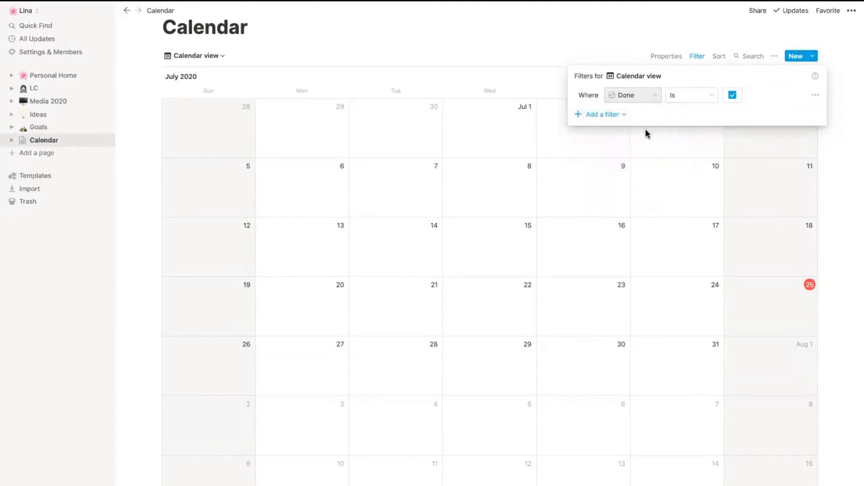
pyautogui.click(687, 98)
pyautogui.click(682, 127)
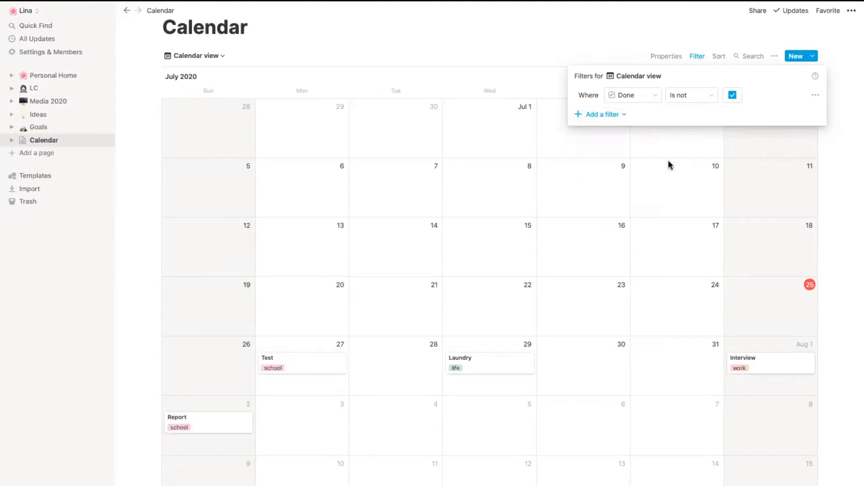
pyautogui.click(646, 202)
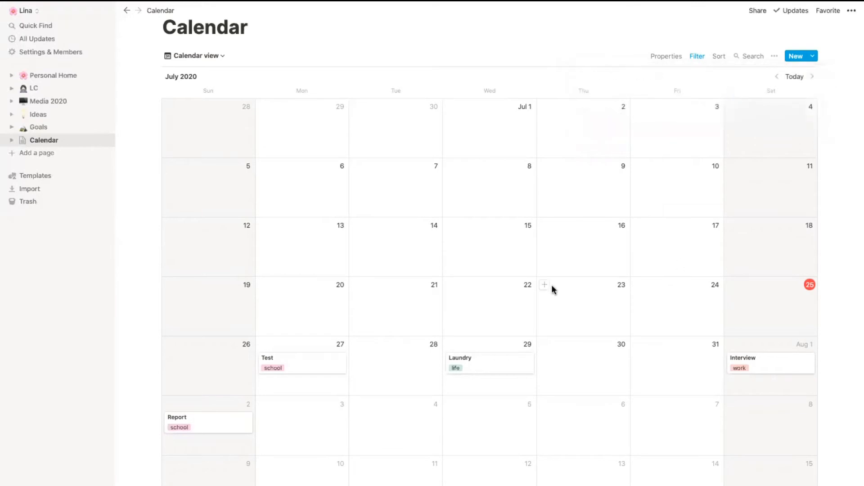
# Create an entry named Assignment on July 23, 2020 and assign it the existing school tag.
pyautogui.click(544, 286)
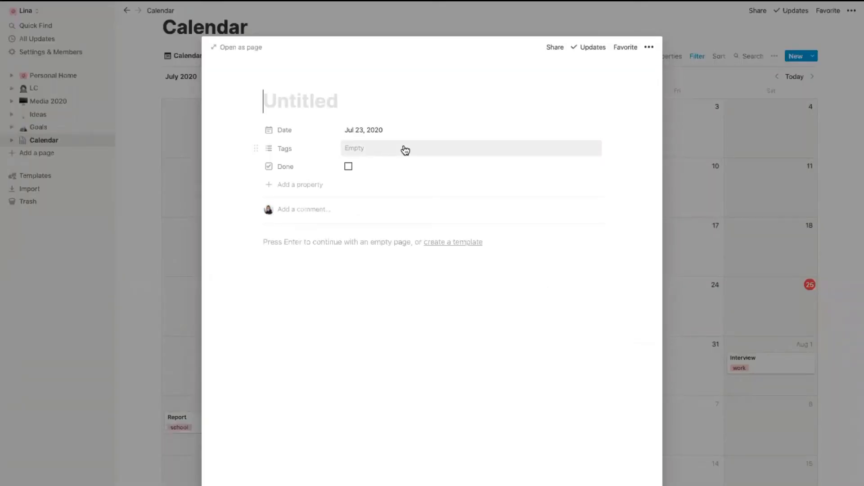
pyautogui.write('Assignment')
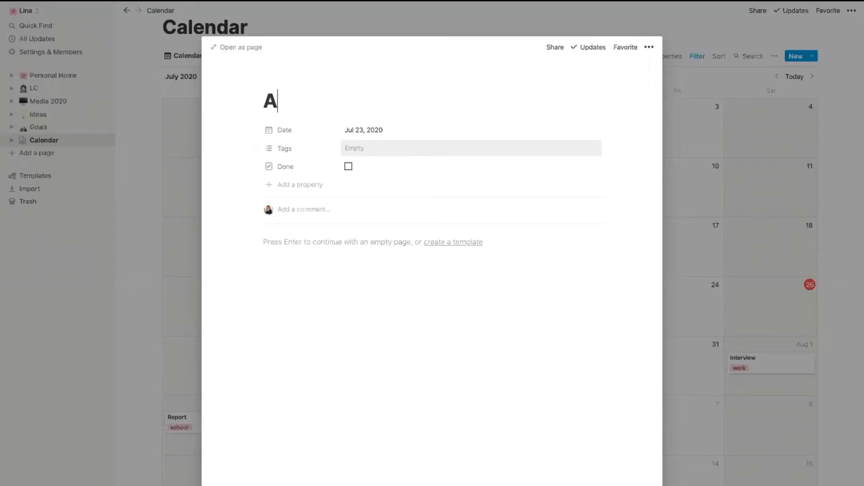
pyautogui.click(407, 149)
pyautogui.click(383, 185)
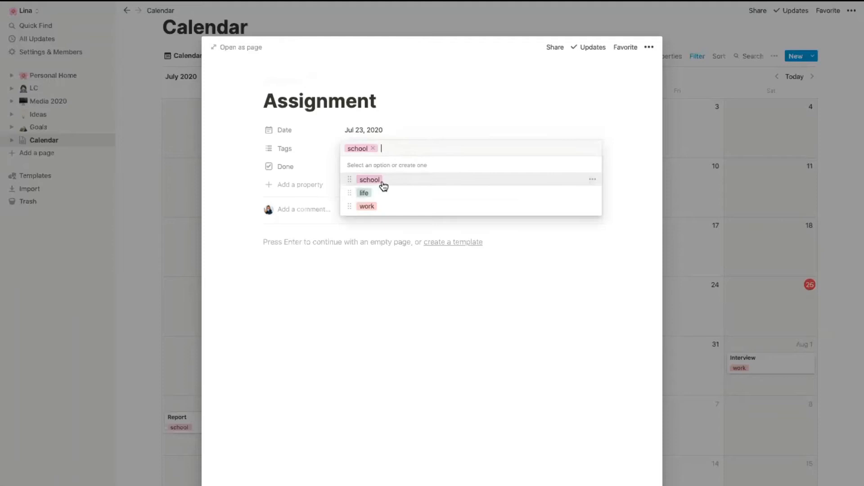
pyautogui.click(686, 238)
pyautogui.click(717, 231)
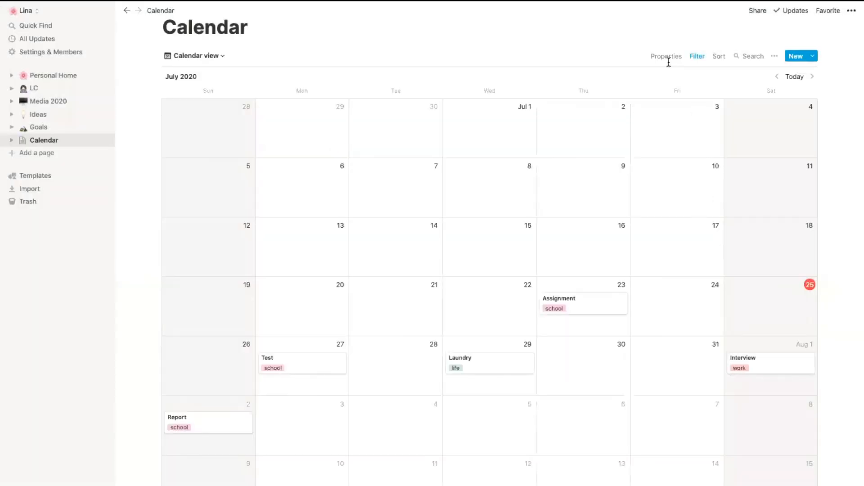
# Show the Done property on the calendar view's entries and mark the Assignment entry as done.
pyautogui.click(664, 56)
pyautogui.click(748, 108)
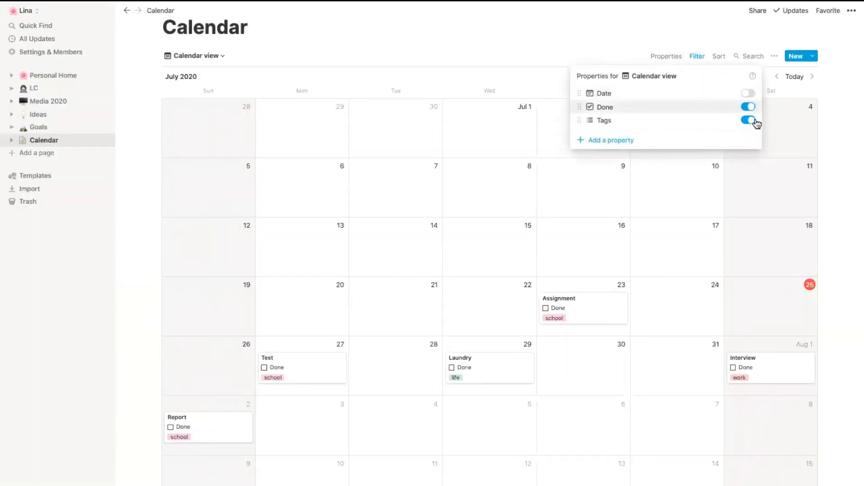
pyautogui.click(723, 270)
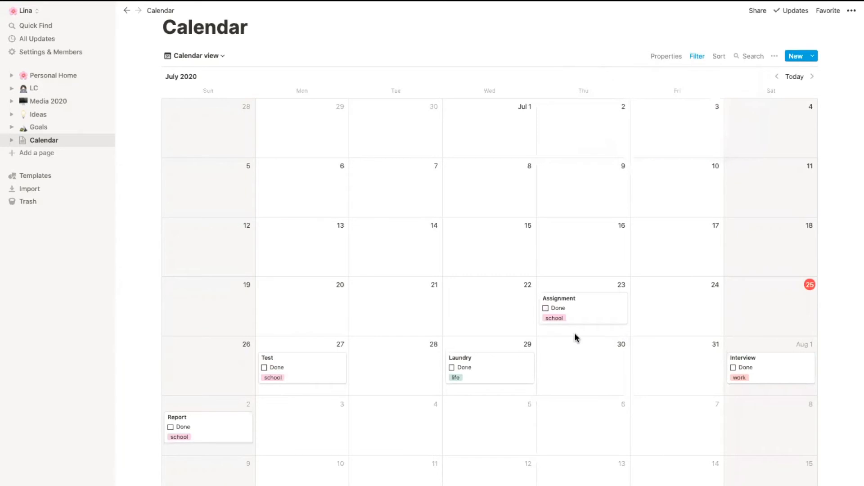
pyautogui.click(546, 309)
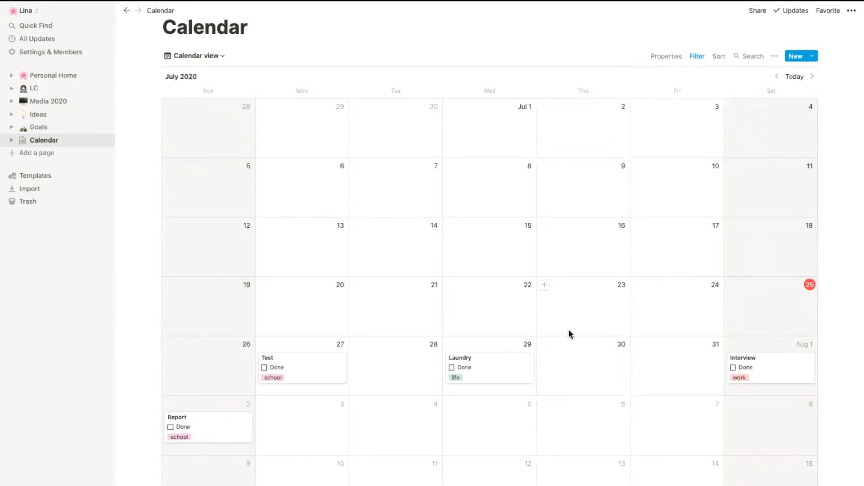
# Switch the database to its table view and add a filter on the Date property.
pyautogui.scroll(3, 568, 334)
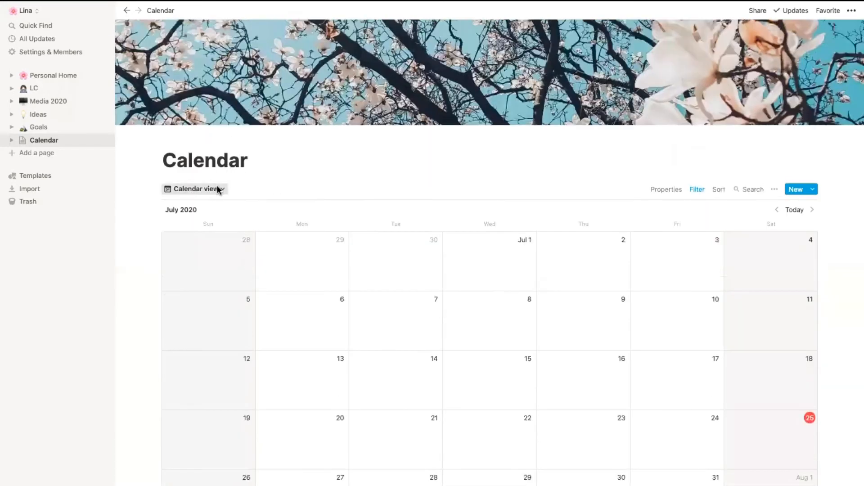
pyautogui.click(215, 189)
pyautogui.click(195, 238)
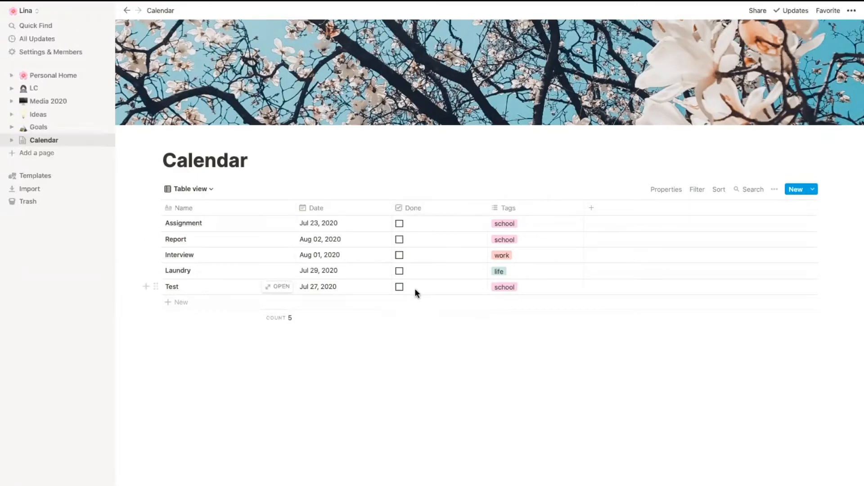
pyautogui.click(695, 191)
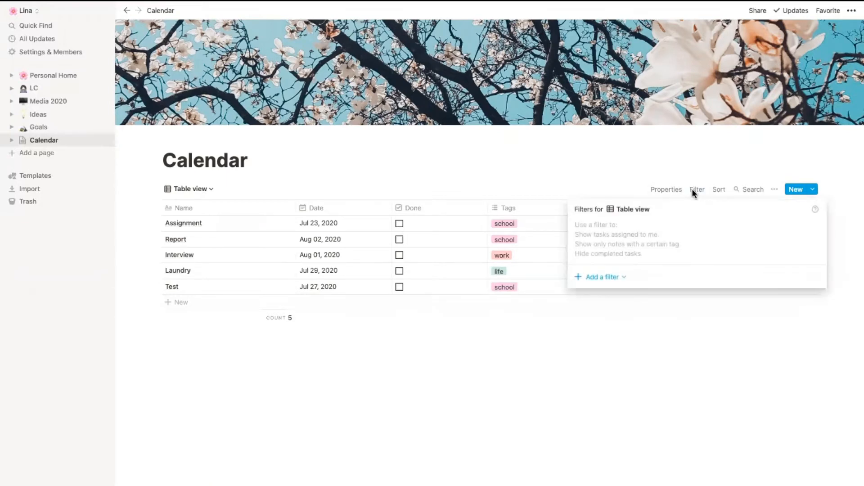
pyautogui.click(611, 279)
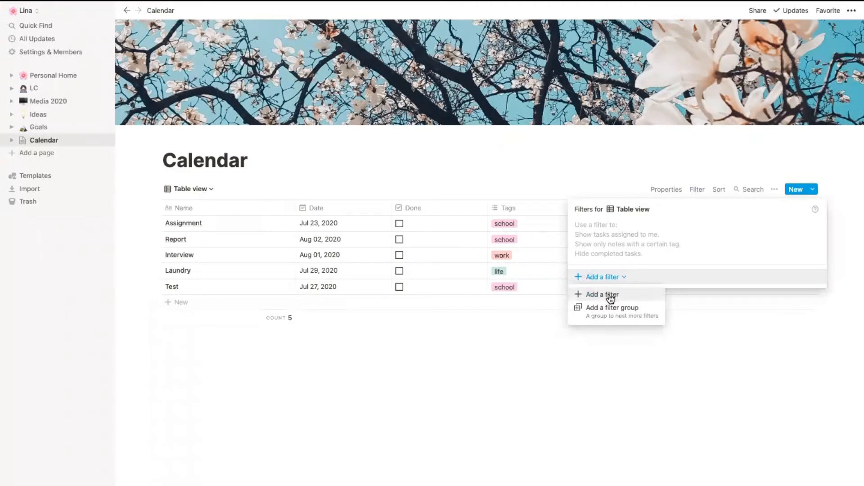
pyautogui.click(608, 294)
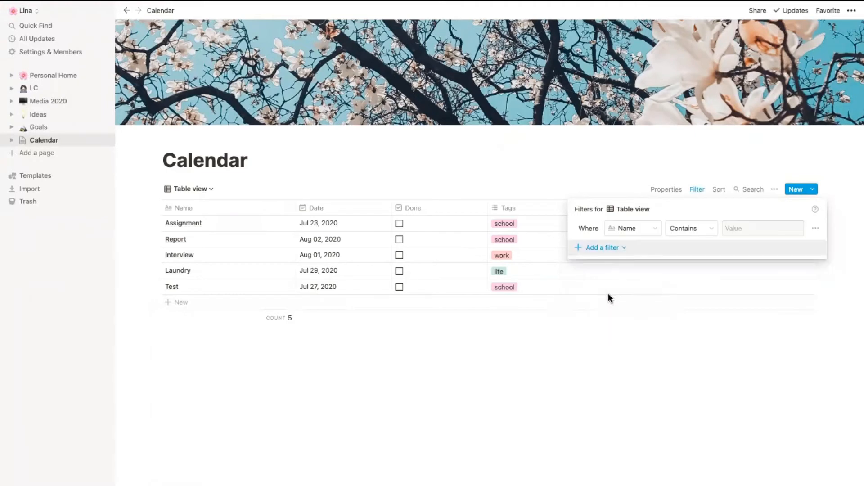
pyautogui.click(645, 229)
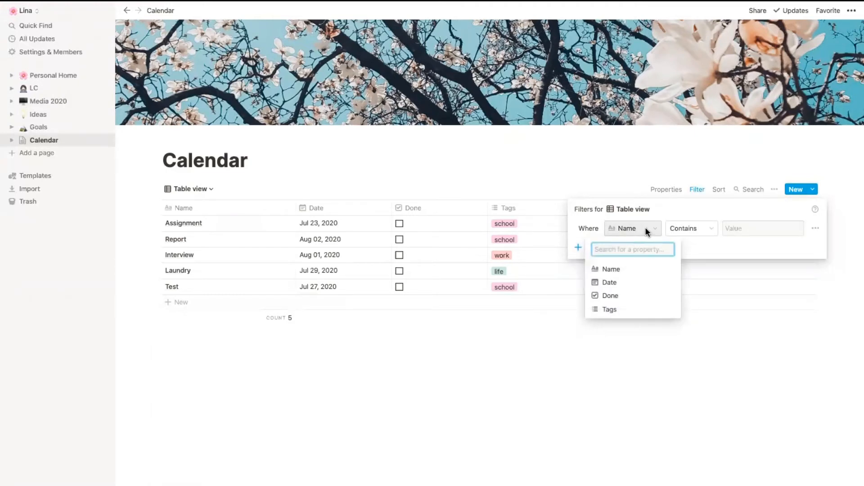
pyautogui.click(616, 287)
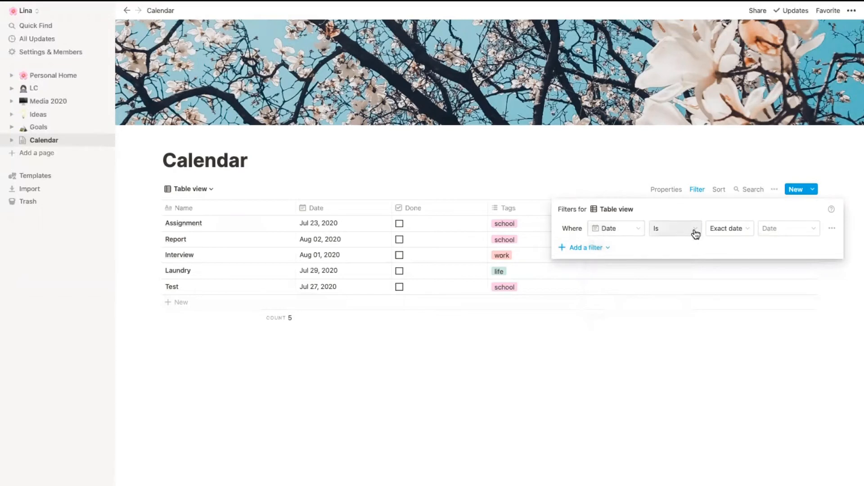
# Set the table view's Date filter to is on or before one week from now.
pyautogui.click(742, 228)
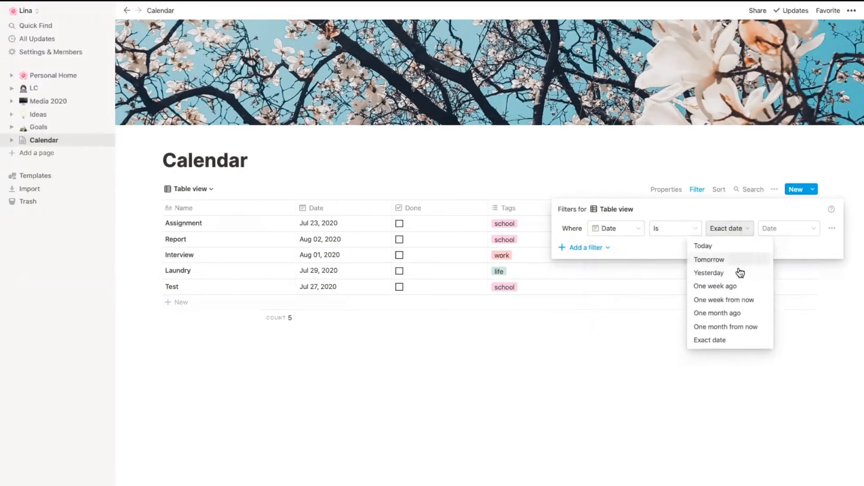
pyautogui.click(740, 299)
pyautogui.click(707, 233)
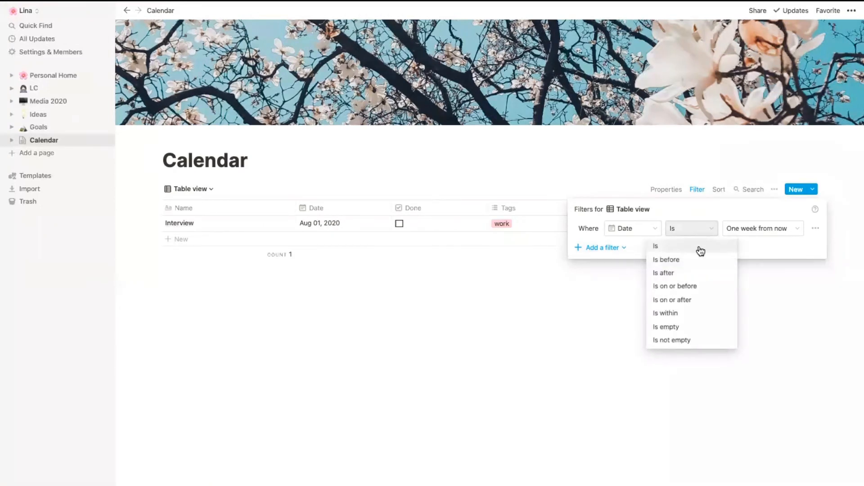
pyautogui.click(696, 288)
pyautogui.click(627, 349)
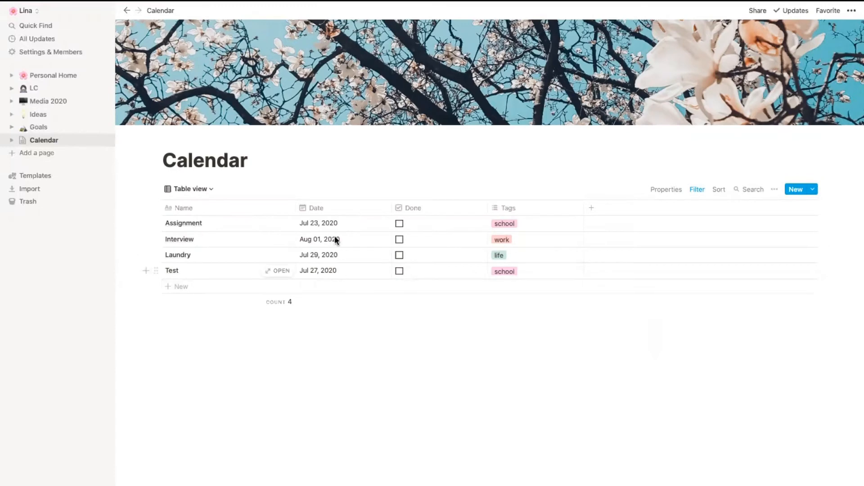
# Look over the entries in the calendar view and return to the table view.
pyautogui.click(198, 188)
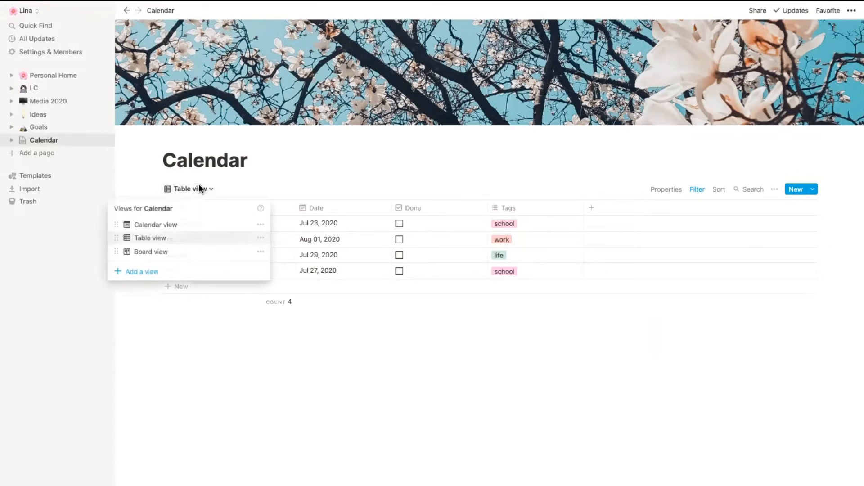
pyautogui.click(187, 227)
pyautogui.scroll(-4, 183, 335)
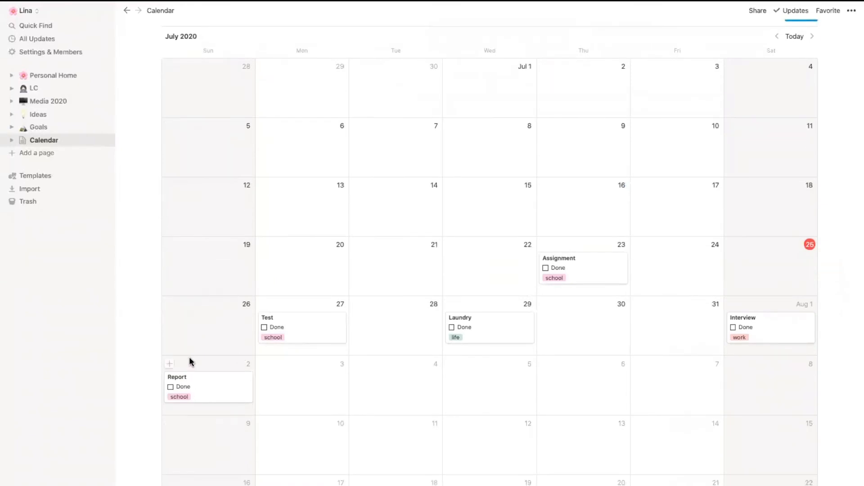
pyautogui.scroll(4, 198, 315)
pyautogui.click(201, 192)
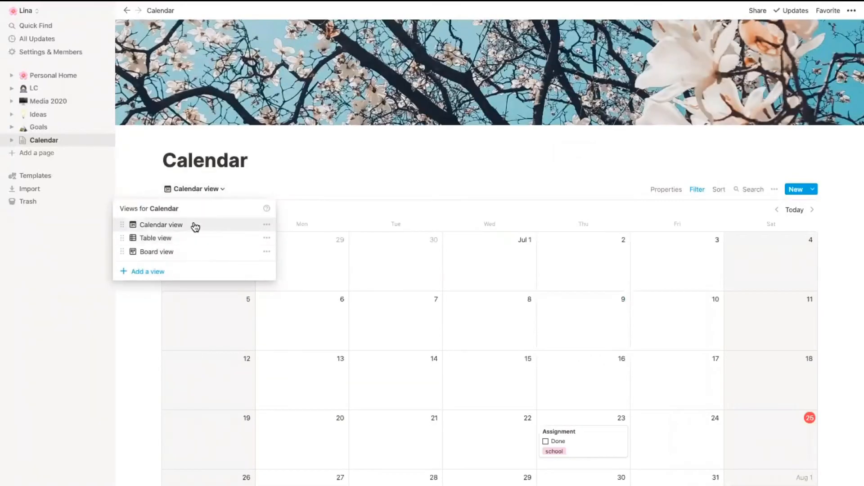
pyautogui.click(190, 239)
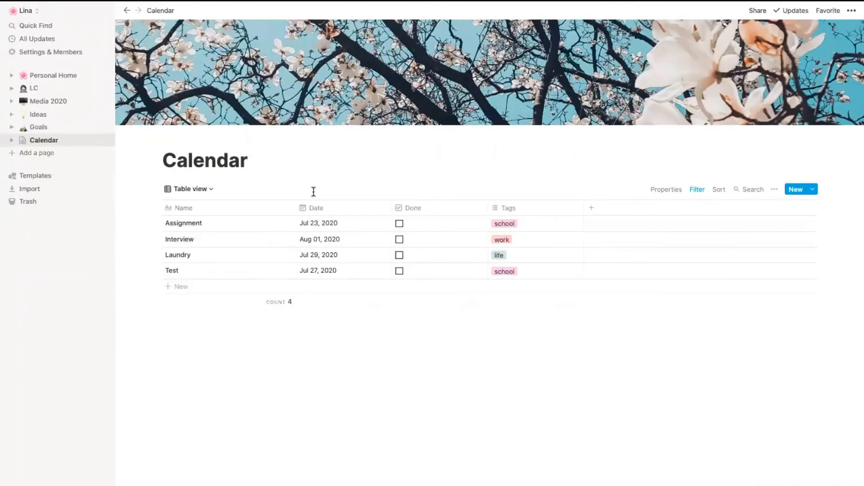
# Add a second And filter to the table view for Done is not checked, and tick the Assignment entry's Done checkbox.
pyautogui.click(698, 189)
pyautogui.click(590, 248)
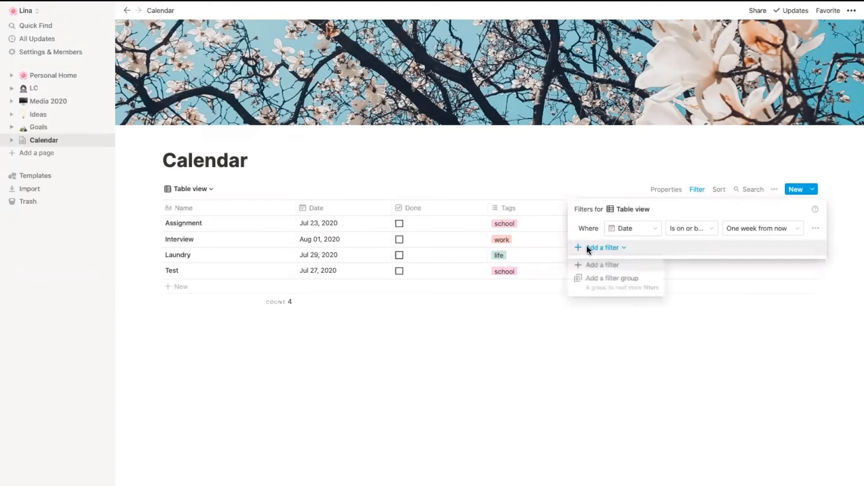
pyautogui.click(599, 267)
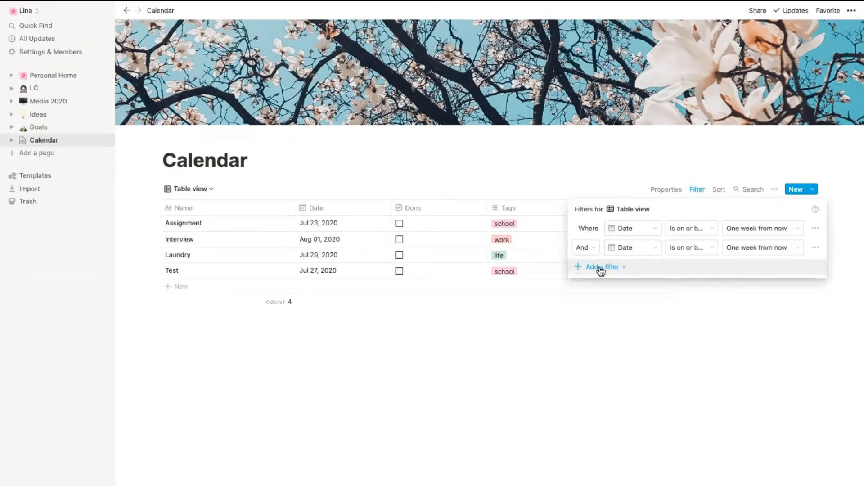
pyautogui.click(653, 246)
pyautogui.click(629, 311)
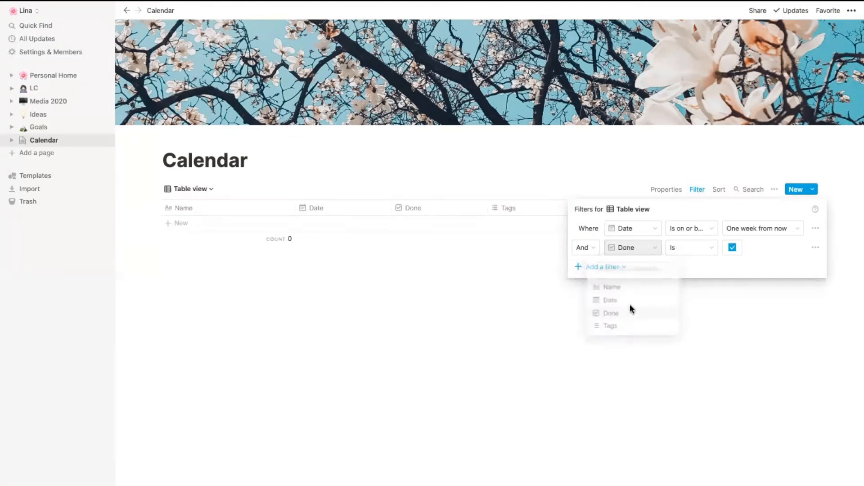
pyautogui.click(705, 248)
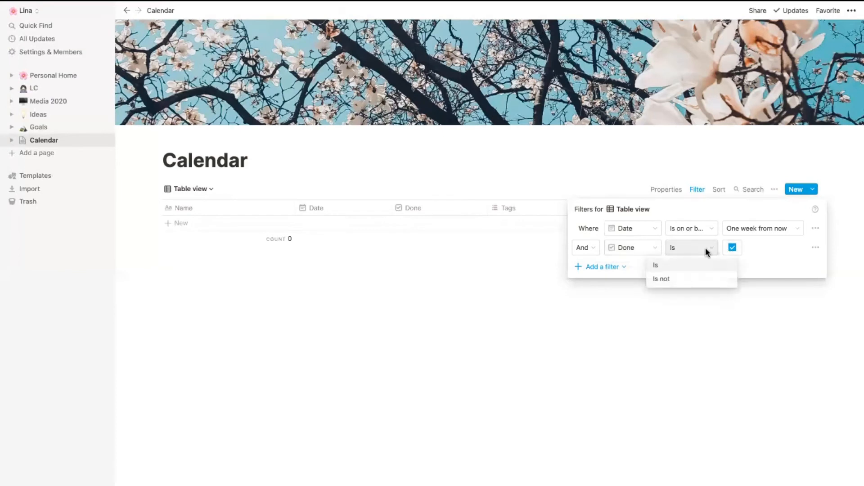
pyautogui.click(694, 278)
pyautogui.click(676, 344)
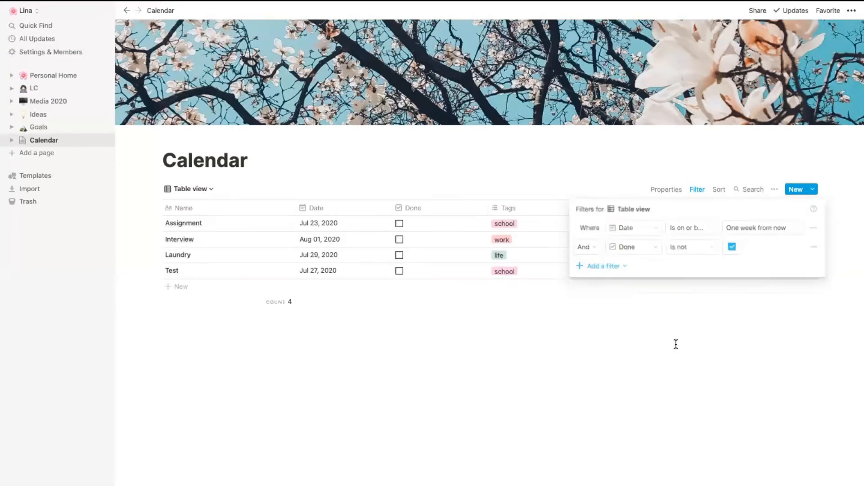
pyautogui.click(398, 223)
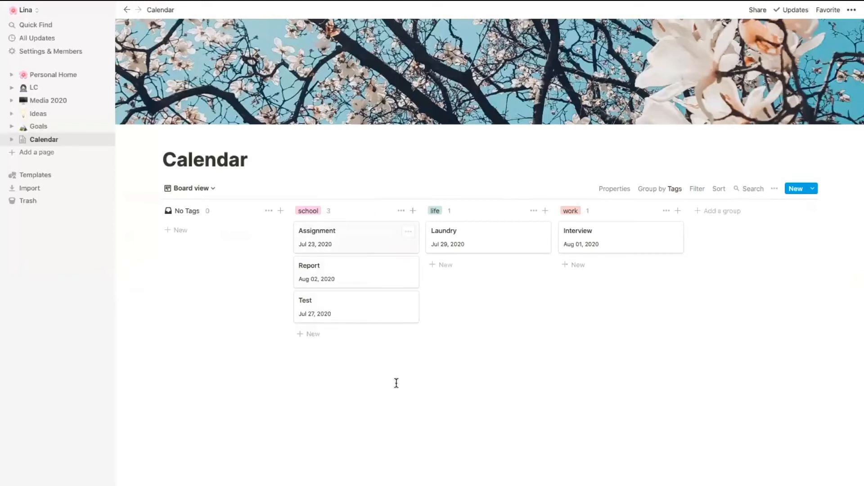
# Add a filter to the board view for Done is not checked.
pyautogui.click(697, 189)
pyautogui.click(596, 276)
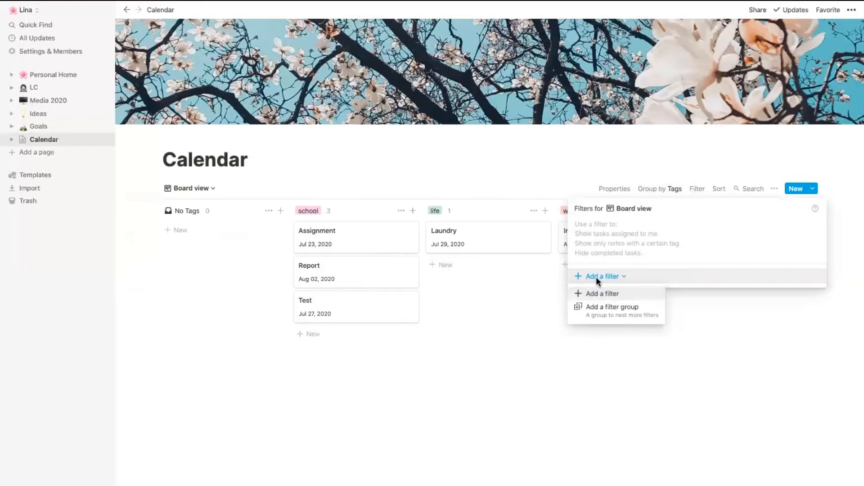
pyautogui.click(594, 295)
pyautogui.click(635, 229)
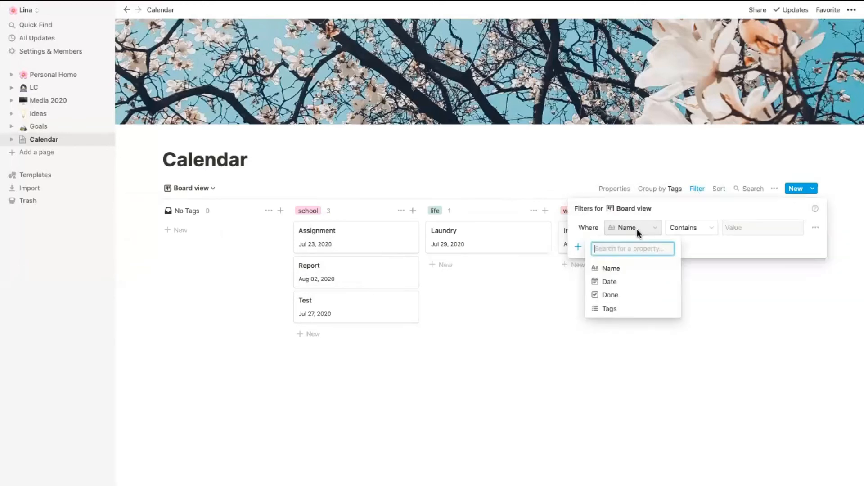
pyautogui.click(626, 295)
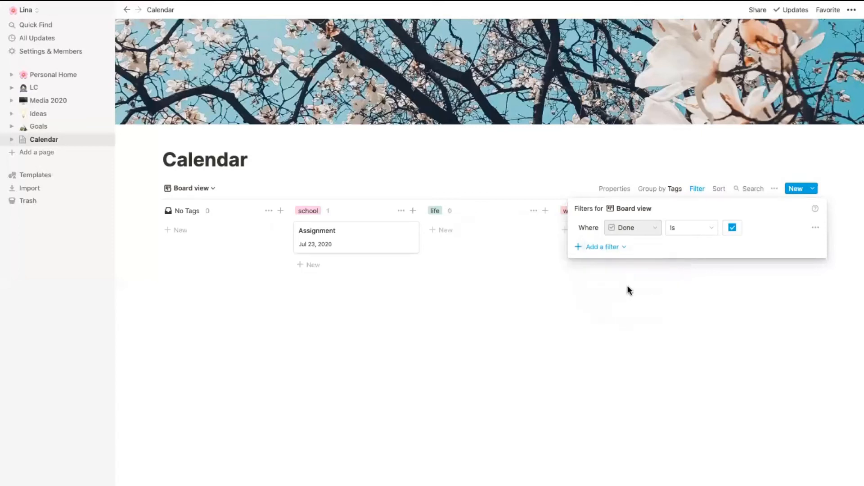
pyautogui.click(704, 228)
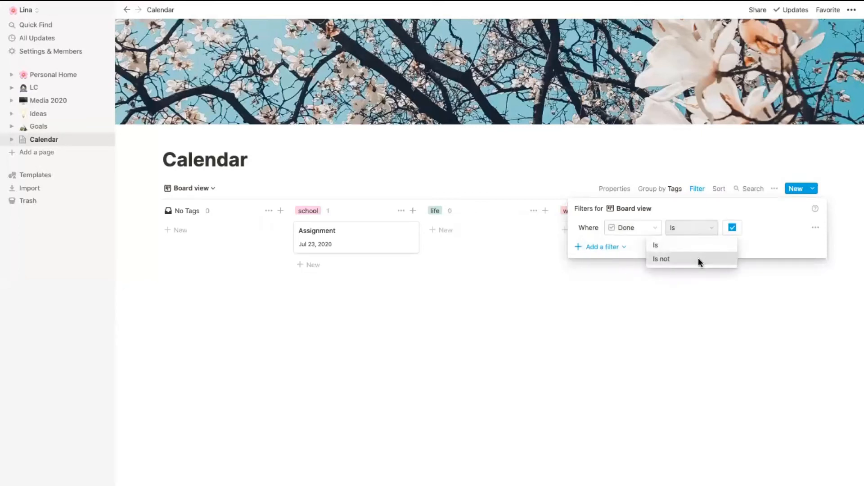
pyautogui.click(698, 259)
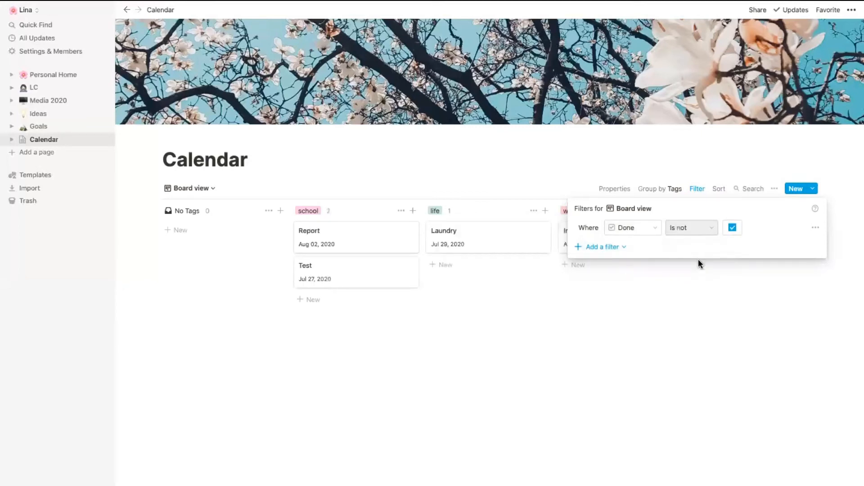
pyautogui.click(643, 361)
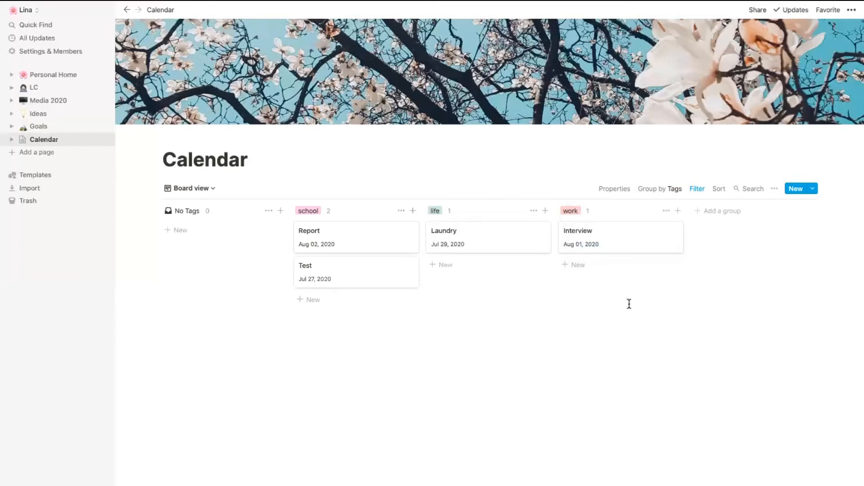
# Show the Done property on the board view's cards and tick the Test card's Done checkbox.
pyautogui.click(619, 190)
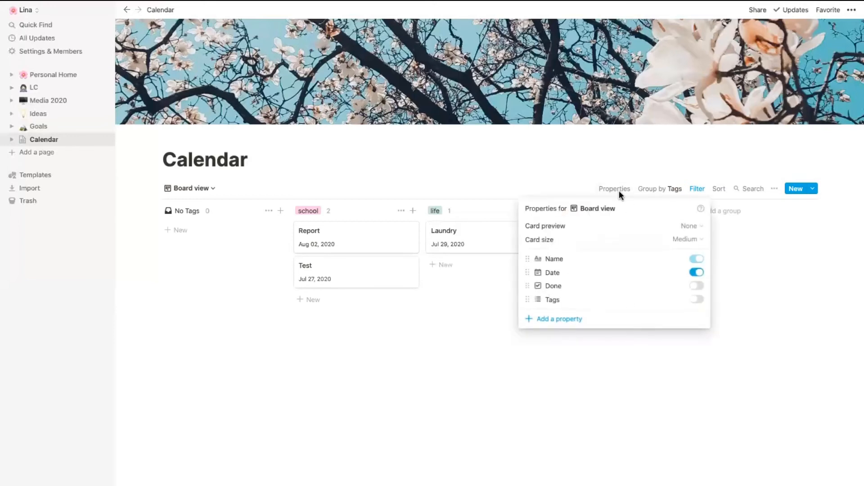
pyautogui.click(697, 286)
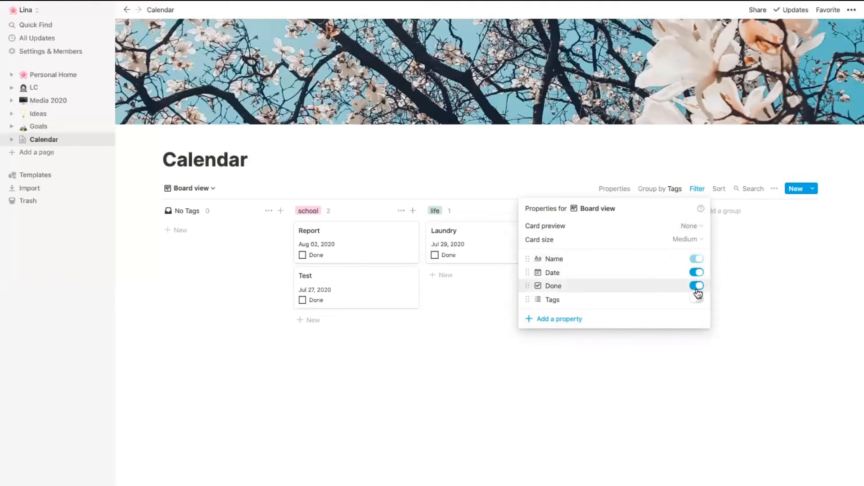
pyautogui.click(689, 359)
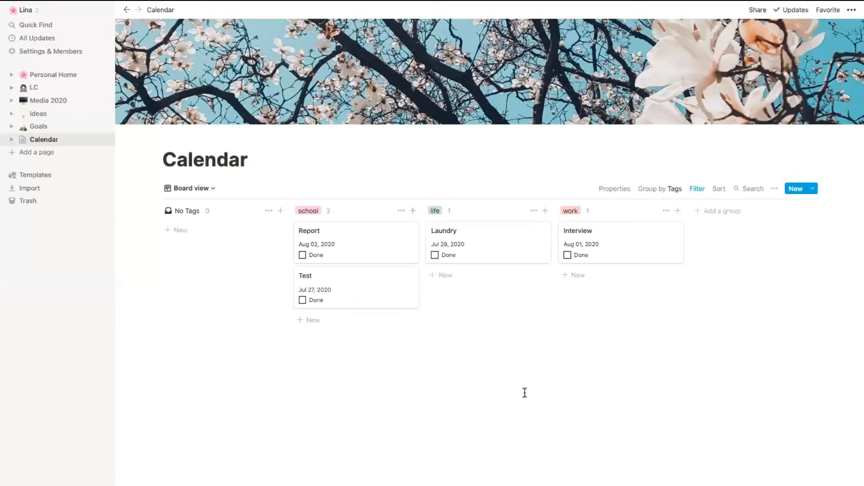
# Add a second And filter on the Date property to the board view.
pyautogui.click(696, 190)
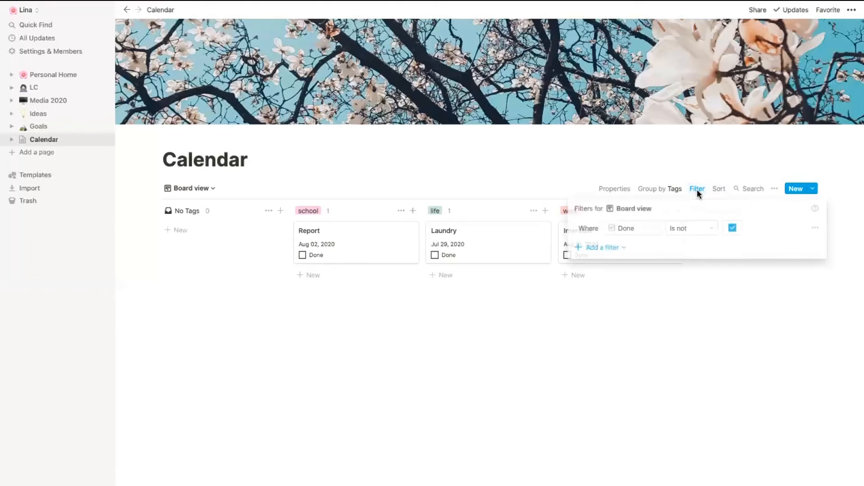
pyautogui.click(590, 246)
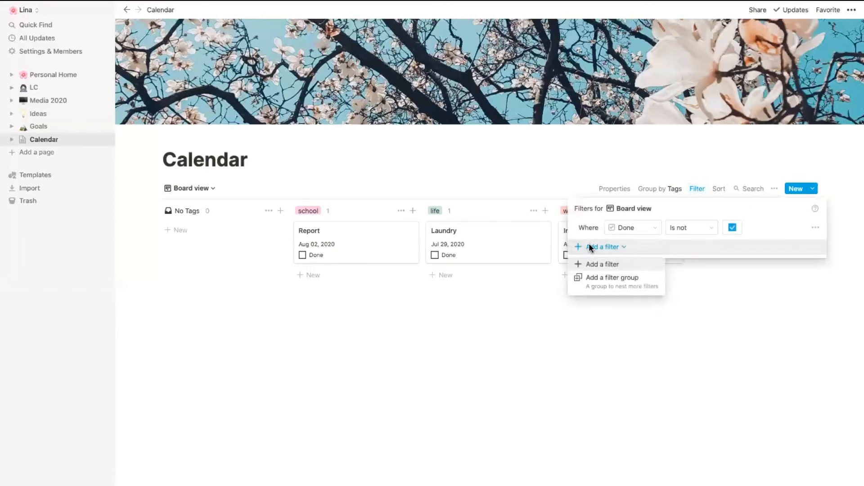
pyautogui.click(598, 268)
pyautogui.click(631, 247)
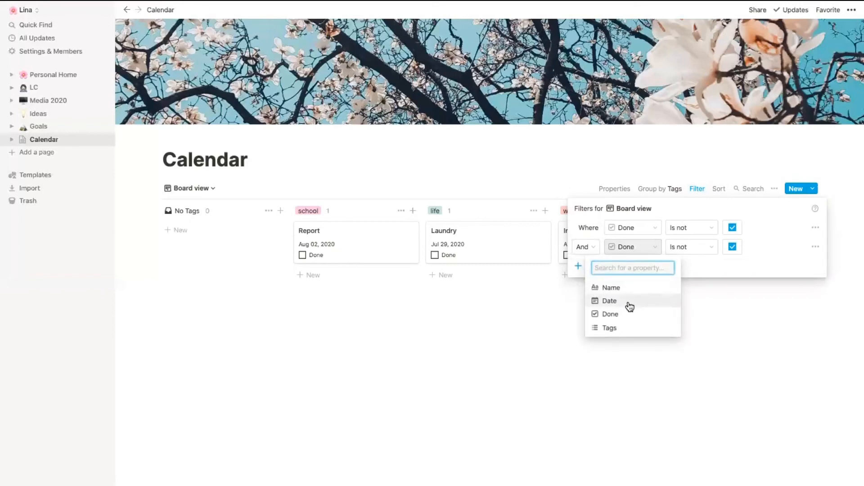
pyautogui.click(632, 299)
# Set the board view's Date filter to is on or before one week from now.
pyautogui.click(677, 246)
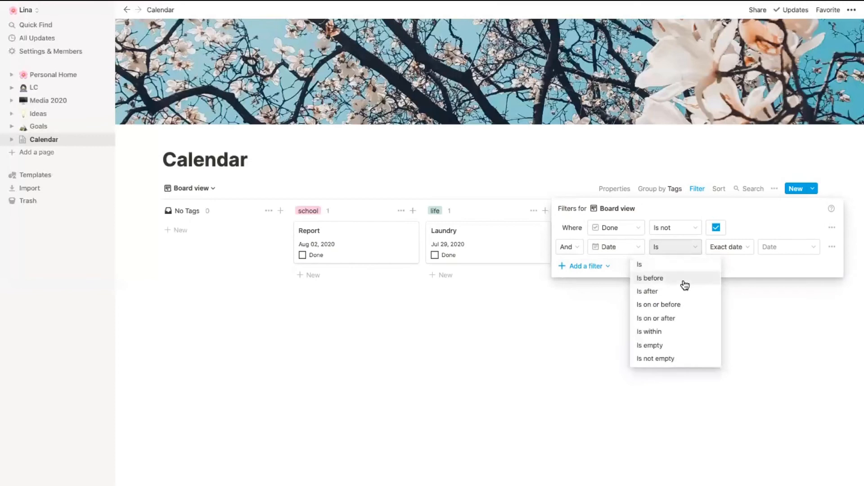
pyautogui.click(681, 306)
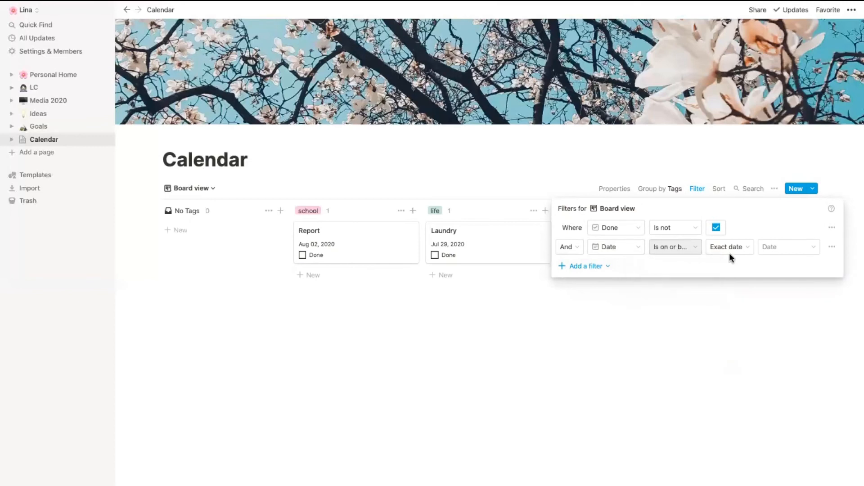
pyautogui.click(730, 248)
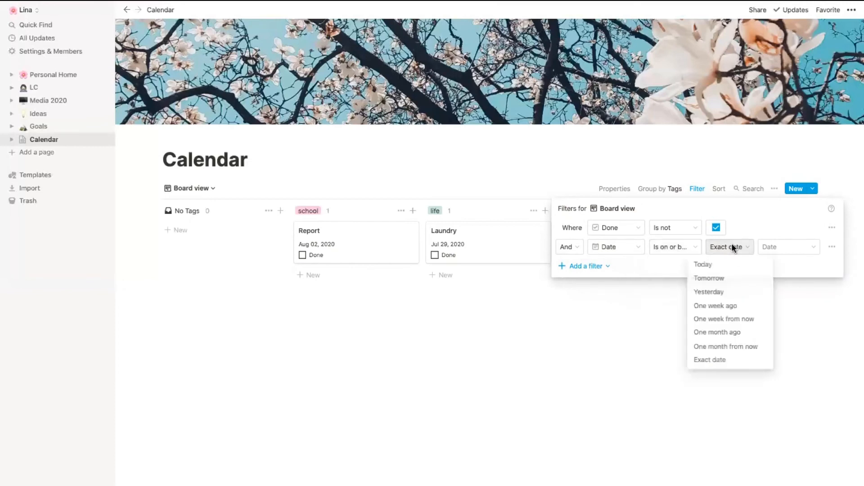
pyautogui.click(756, 320)
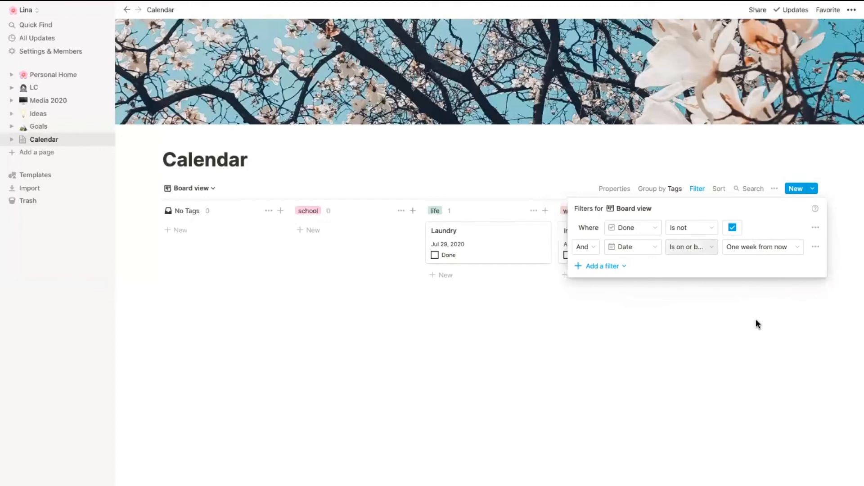
pyautogui.click(751, 252)
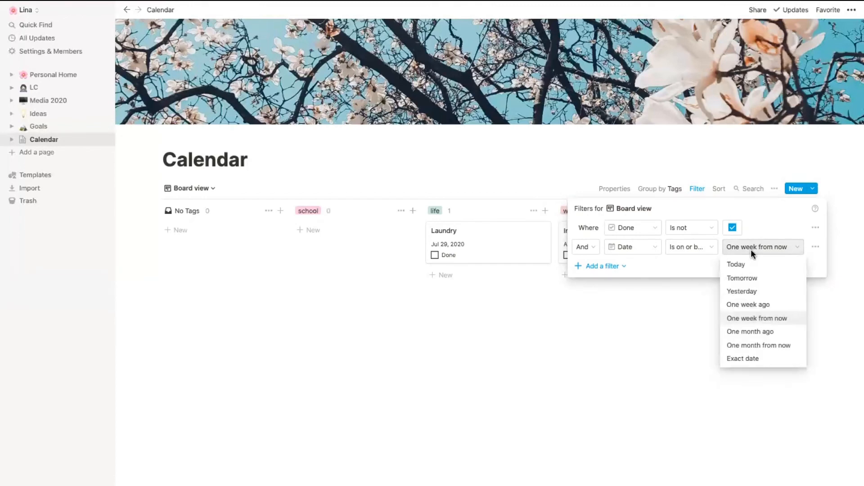
pyautogui.click(677, 346)
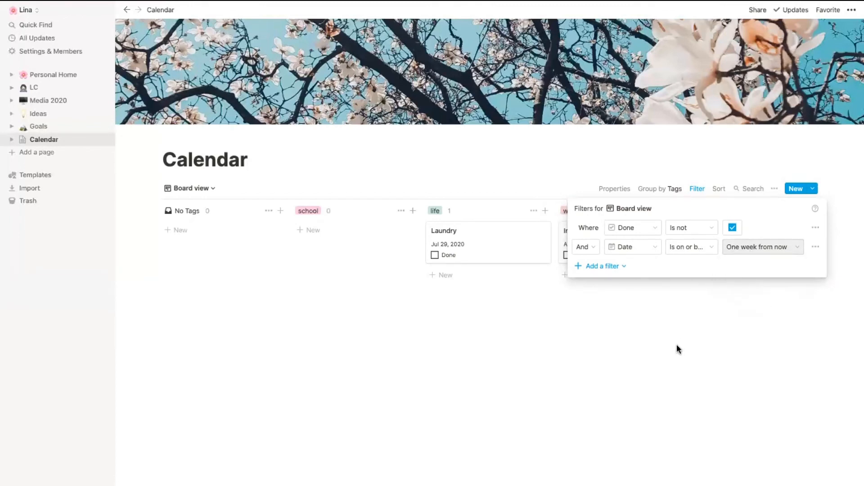
pyautogui.click(698, 187)
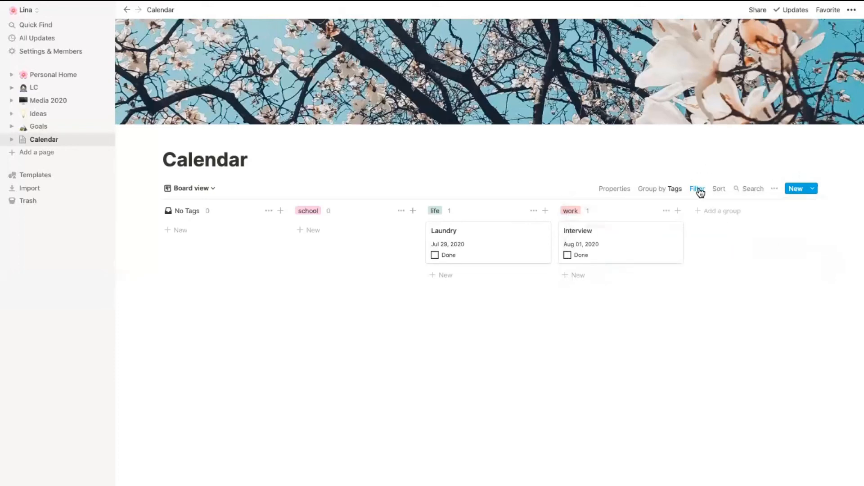
# Switch the database to its calendar view and look over the remaining July and August 2020 entries.
pyautogui.click(201, 189)
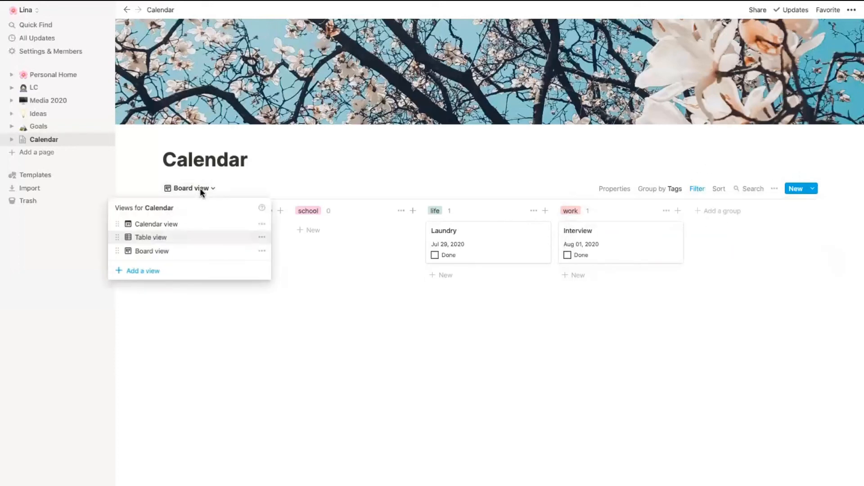
pyautogui.click(193, 230)
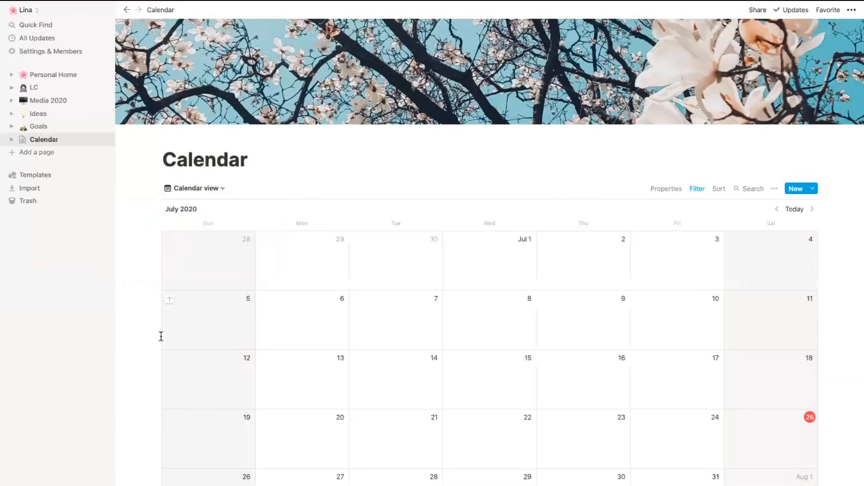
pyautogui.scroll(-4, 161, 336)
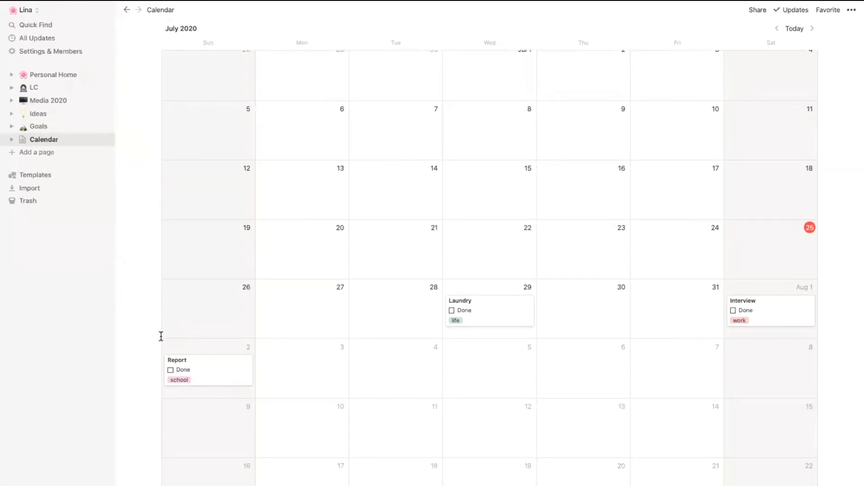
pyautogui.scroll(3, 161, 336)
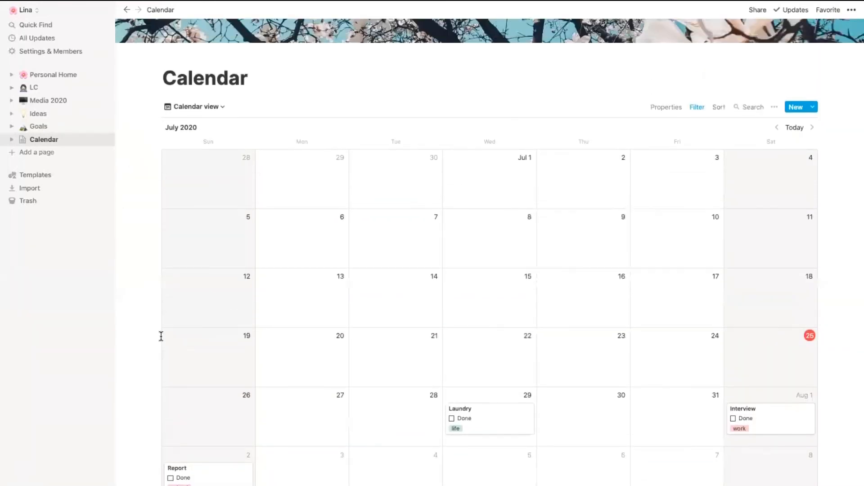
pyautogui.scroll(1, 161, 336)
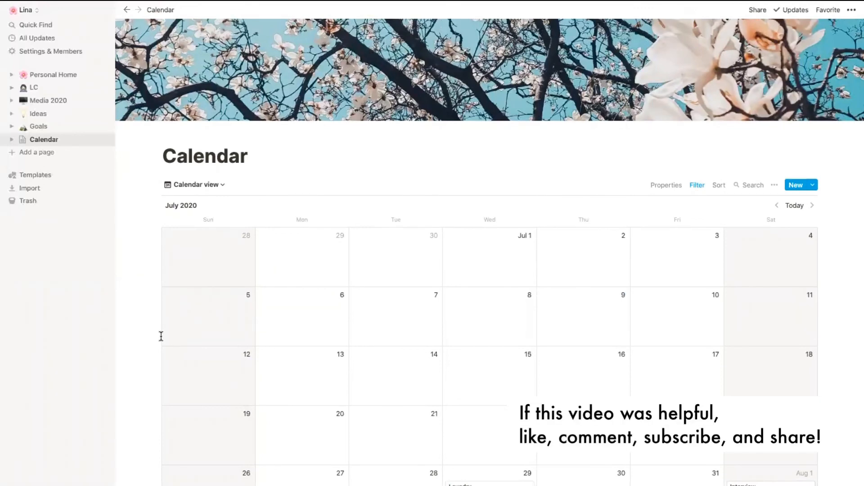
pyautogui.scroll(-4, 161, 337)
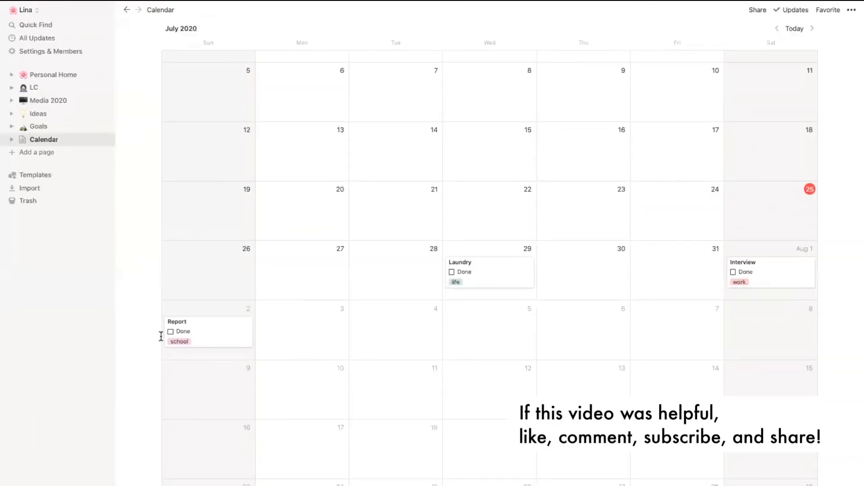
pyautogui.scroll(-2, 218, 270)
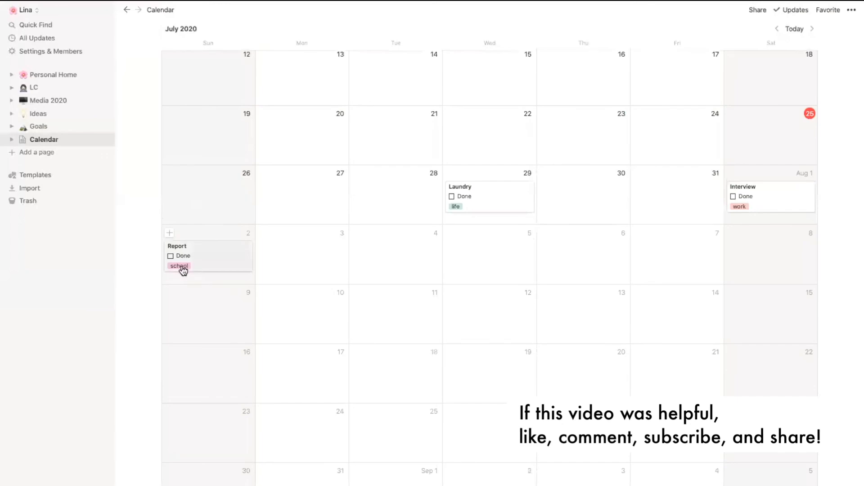